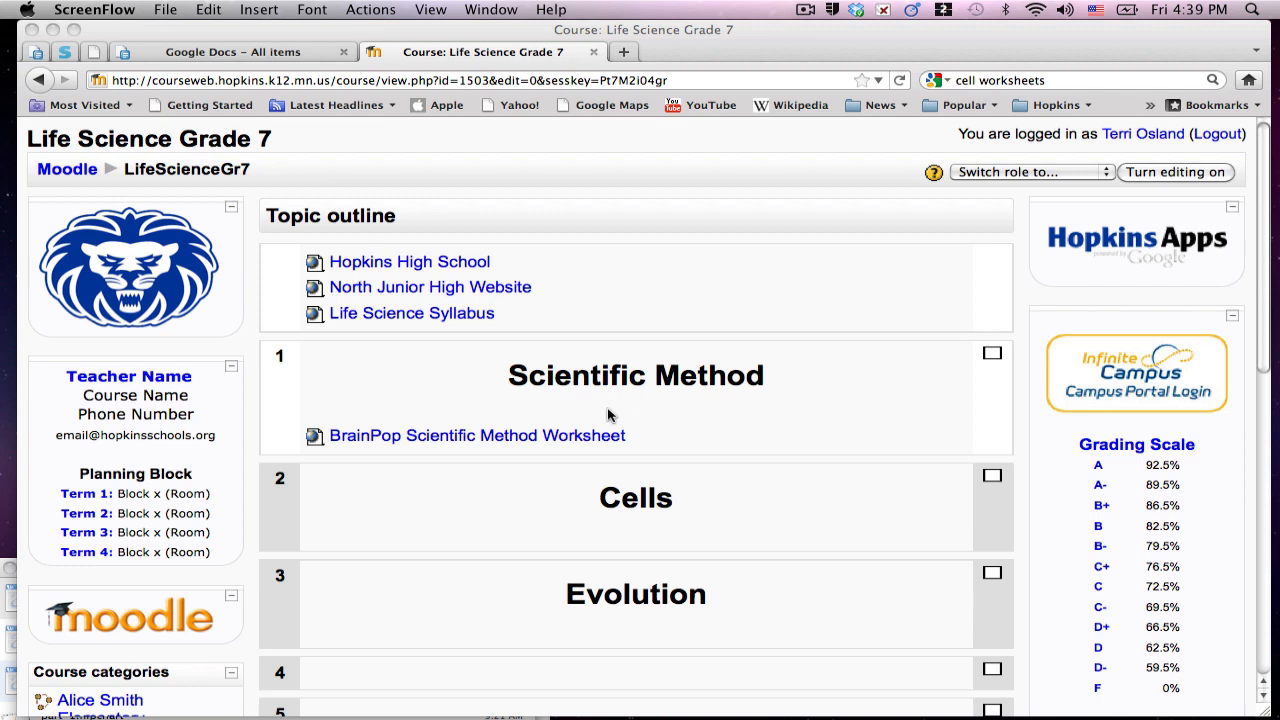
- Switch to Google Docs and open the Life Science Docs collection
click(607, 415)
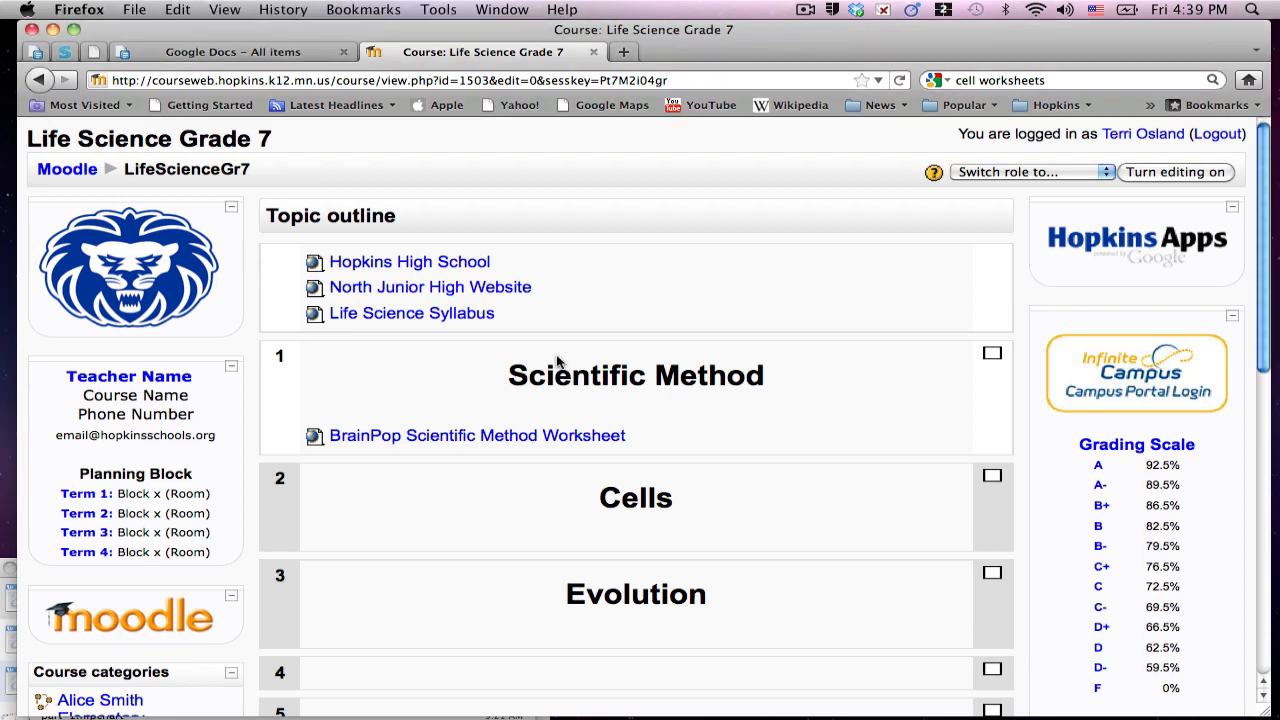
click(261, 54)
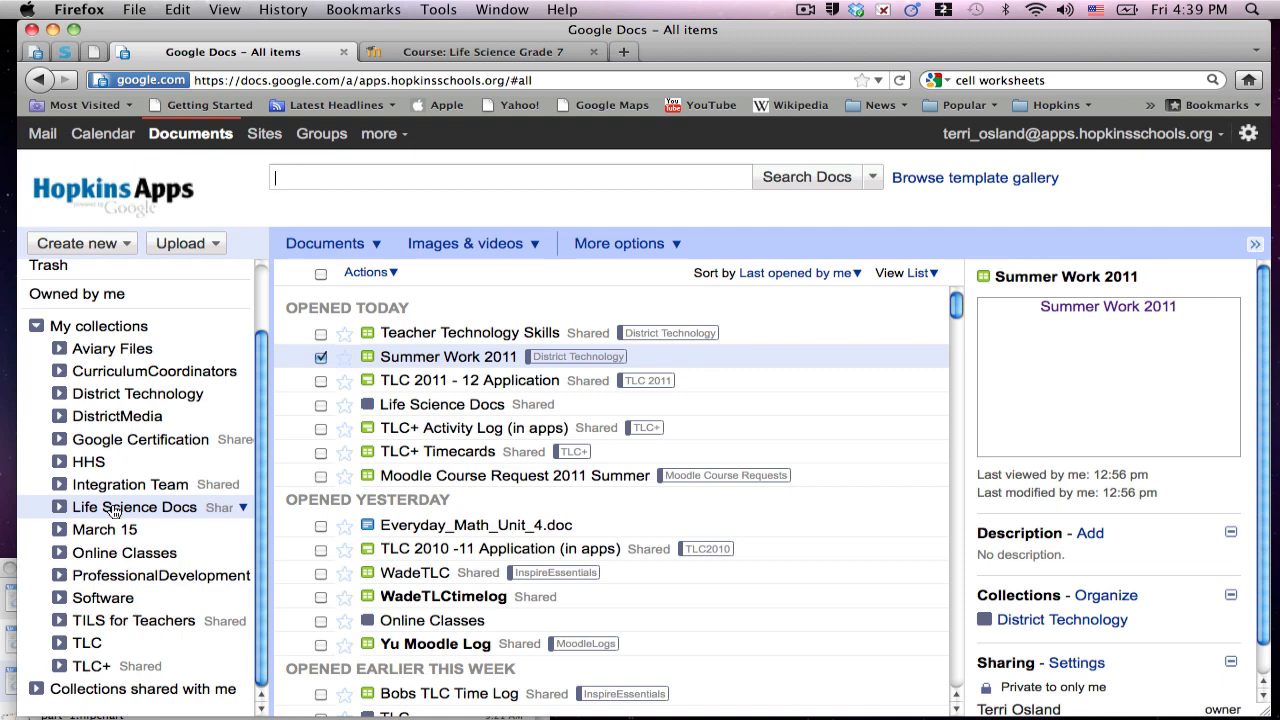
click(191, 509)
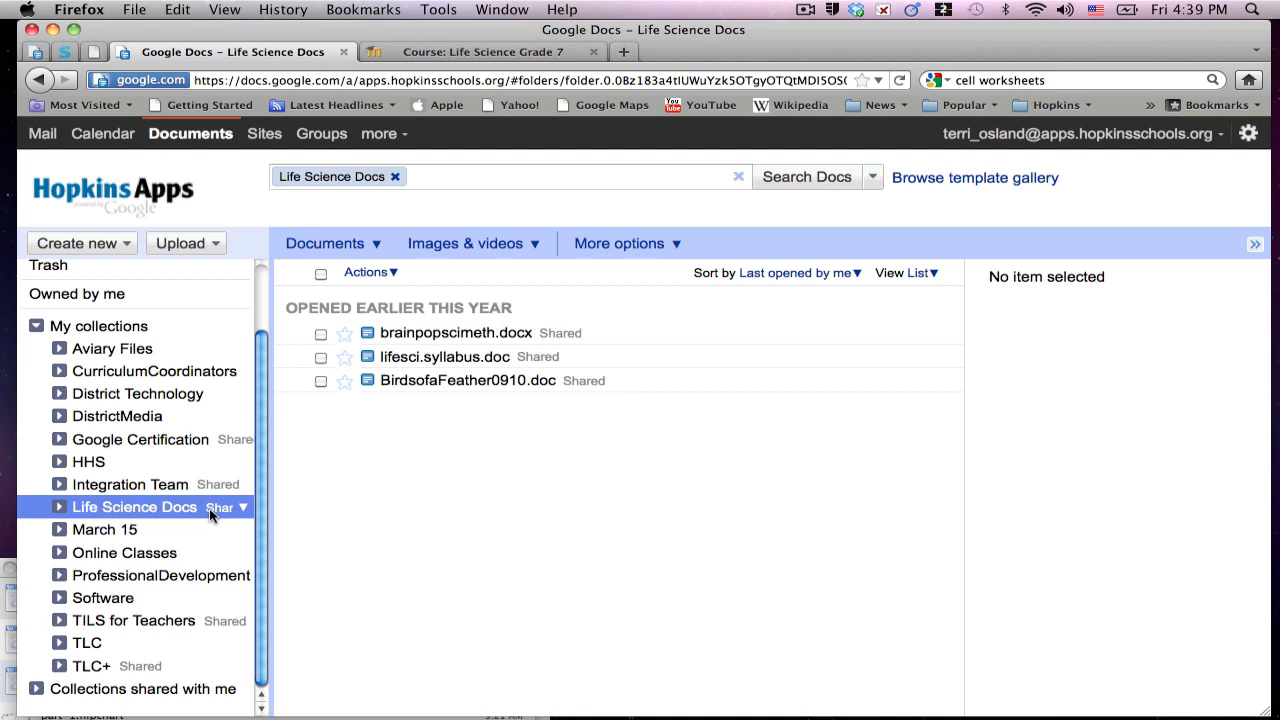
- Create a new collection named Cells inside the Life Science Docs collection
click(124, 245)
click(104, 394)
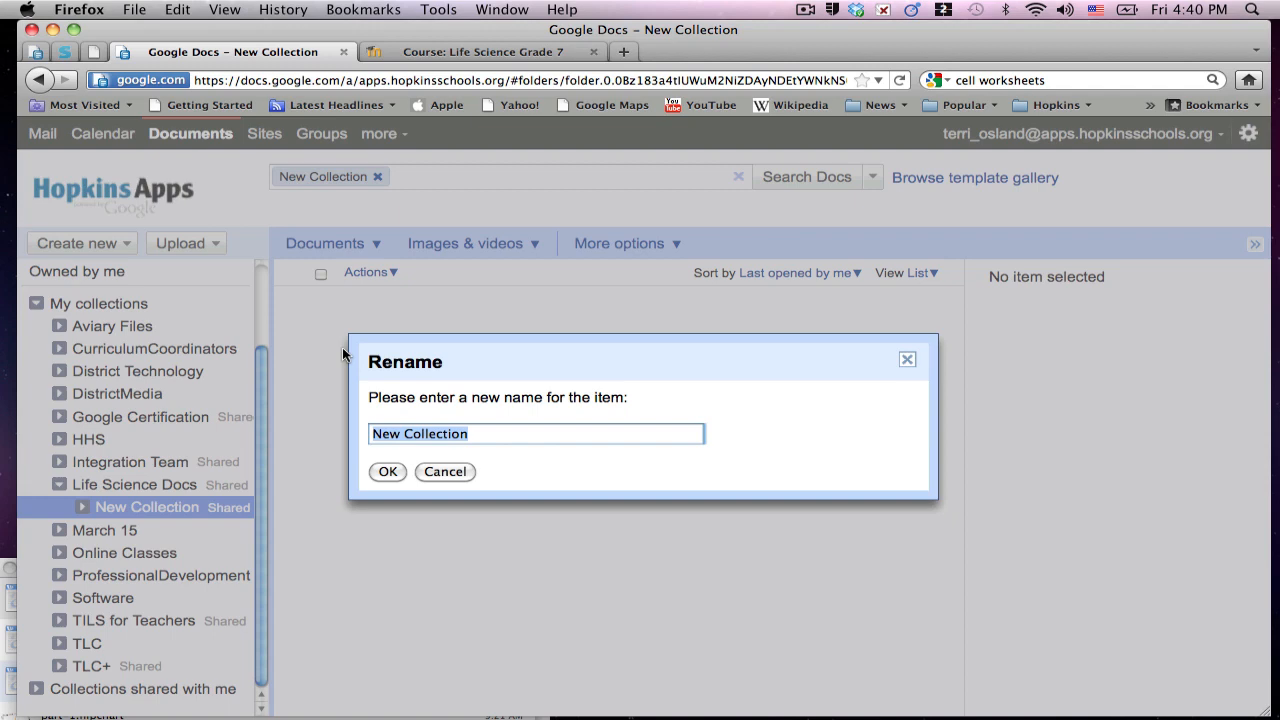
text(Cells)
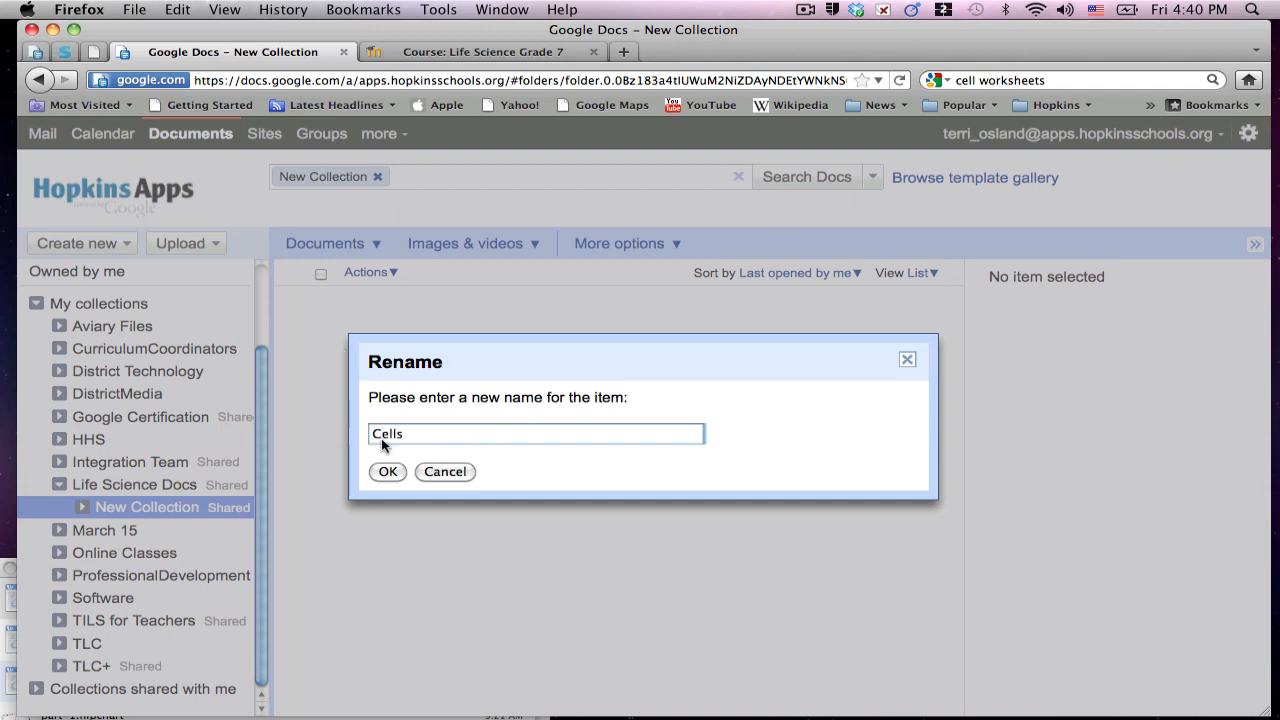
click(388, 472)
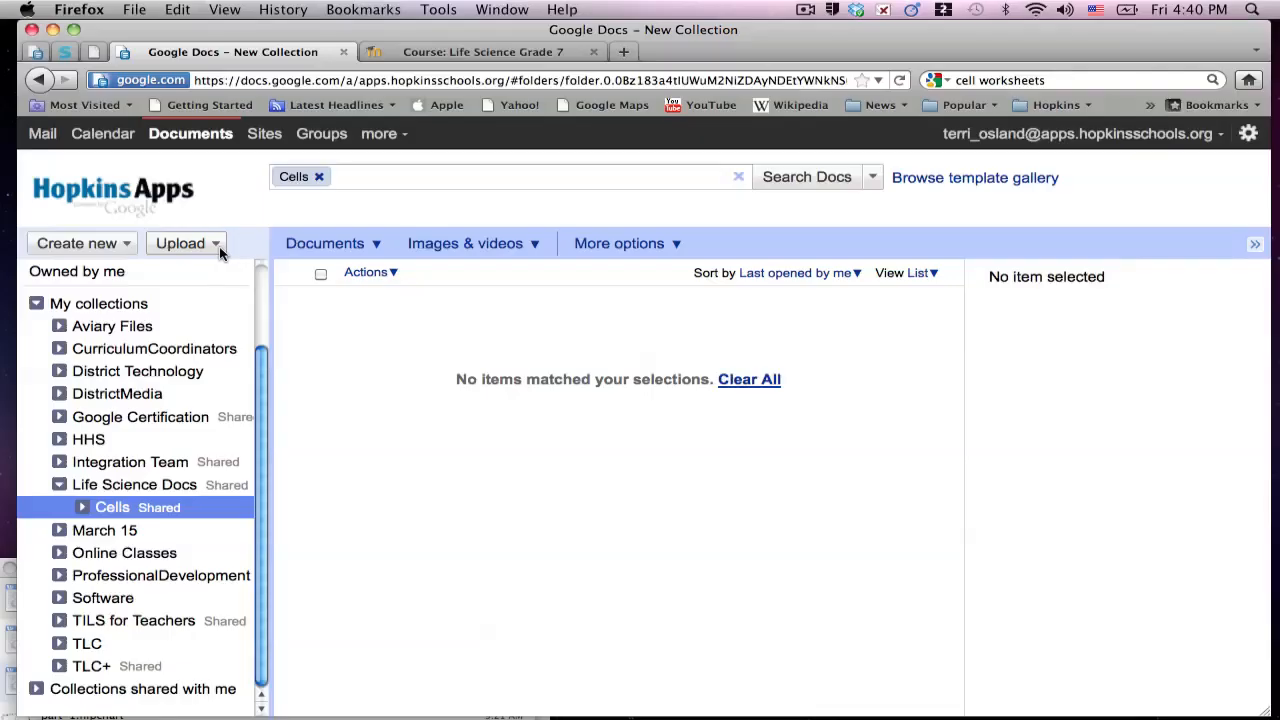
- Choose cell_organelles.doc, levels_of_organization.doc and what_is_a_cell.doc from the Desktop as files for a basic upload
click(217, 245)
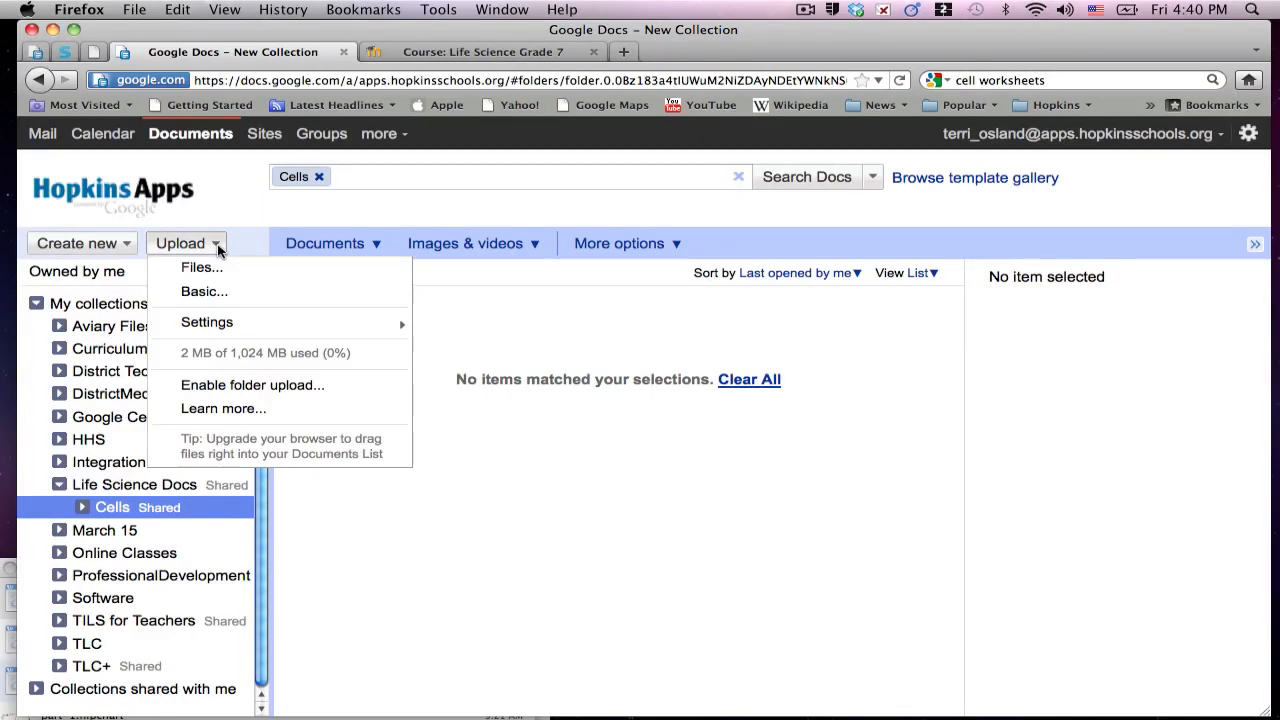
click(212, 290)
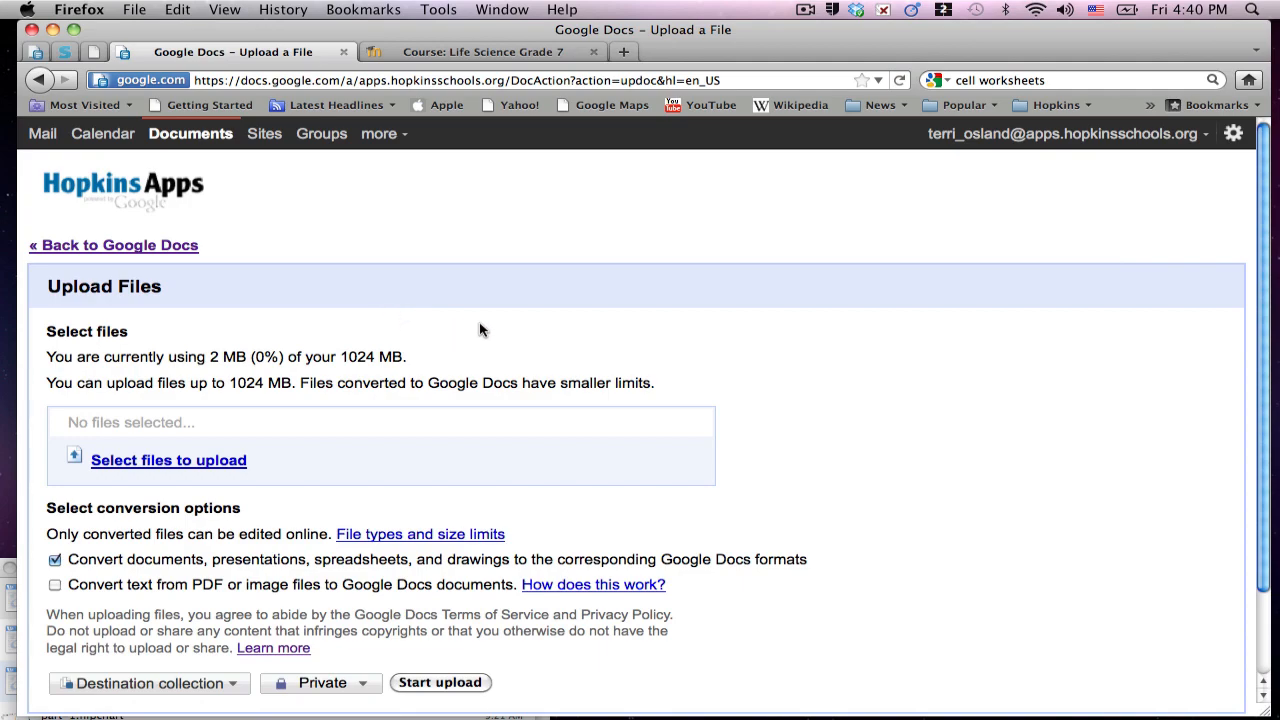
click(203, 462)
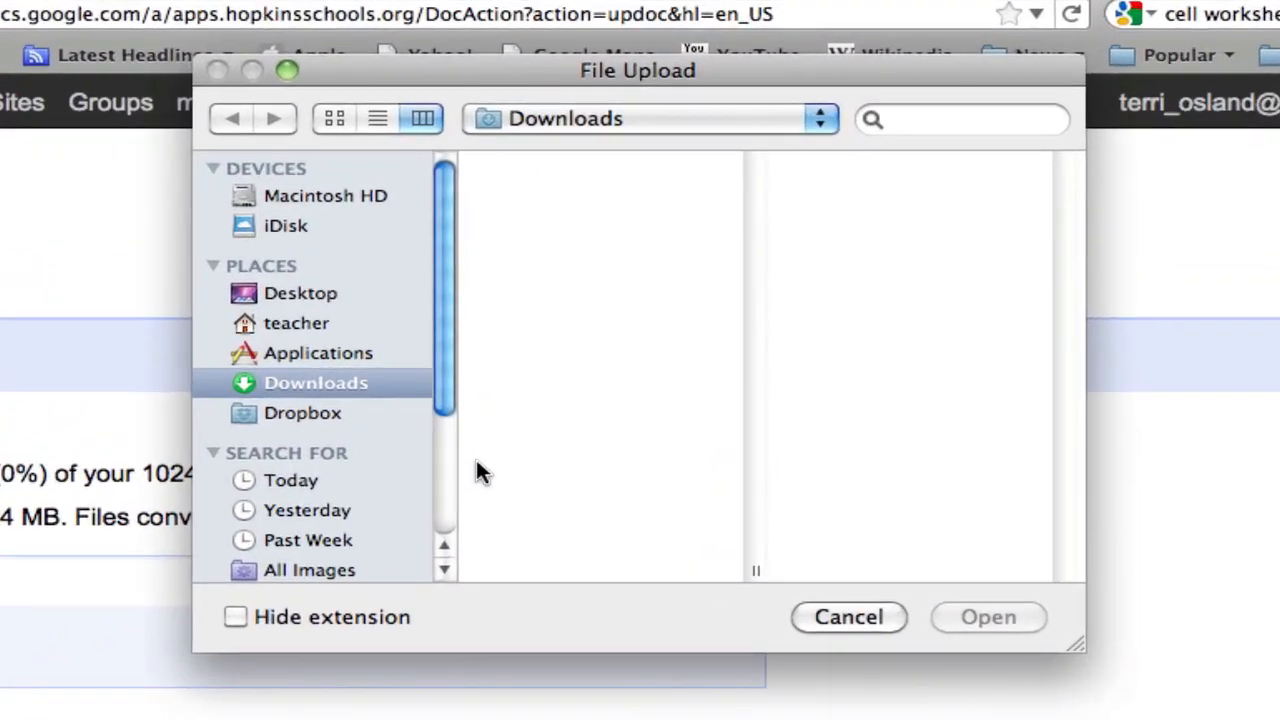
click(288, 290)
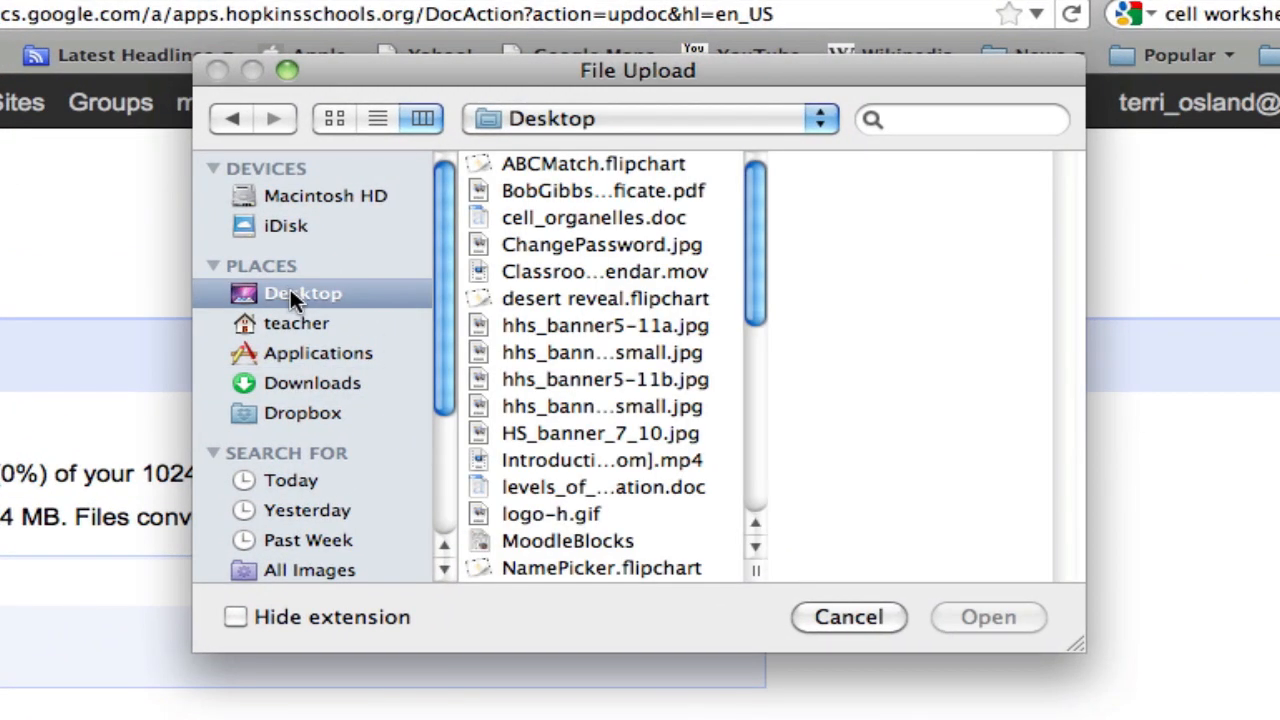
click(622, 217)
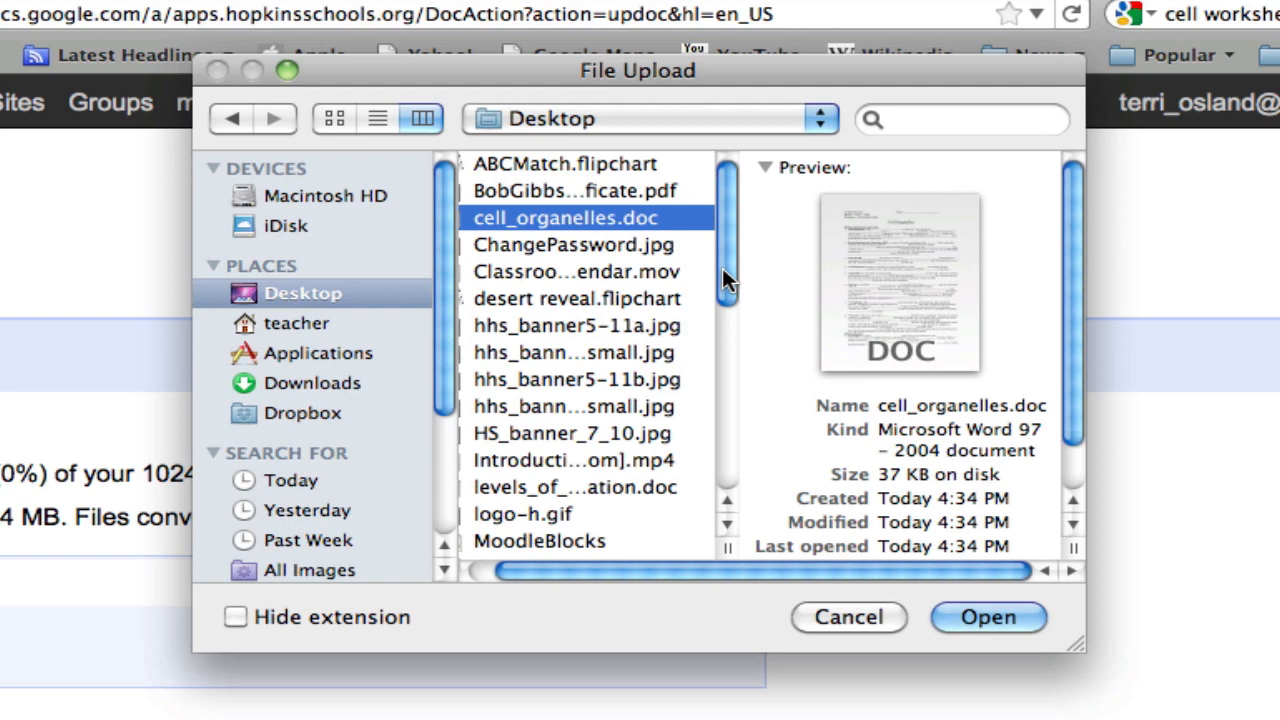
drag(722, 268, 684, 460)
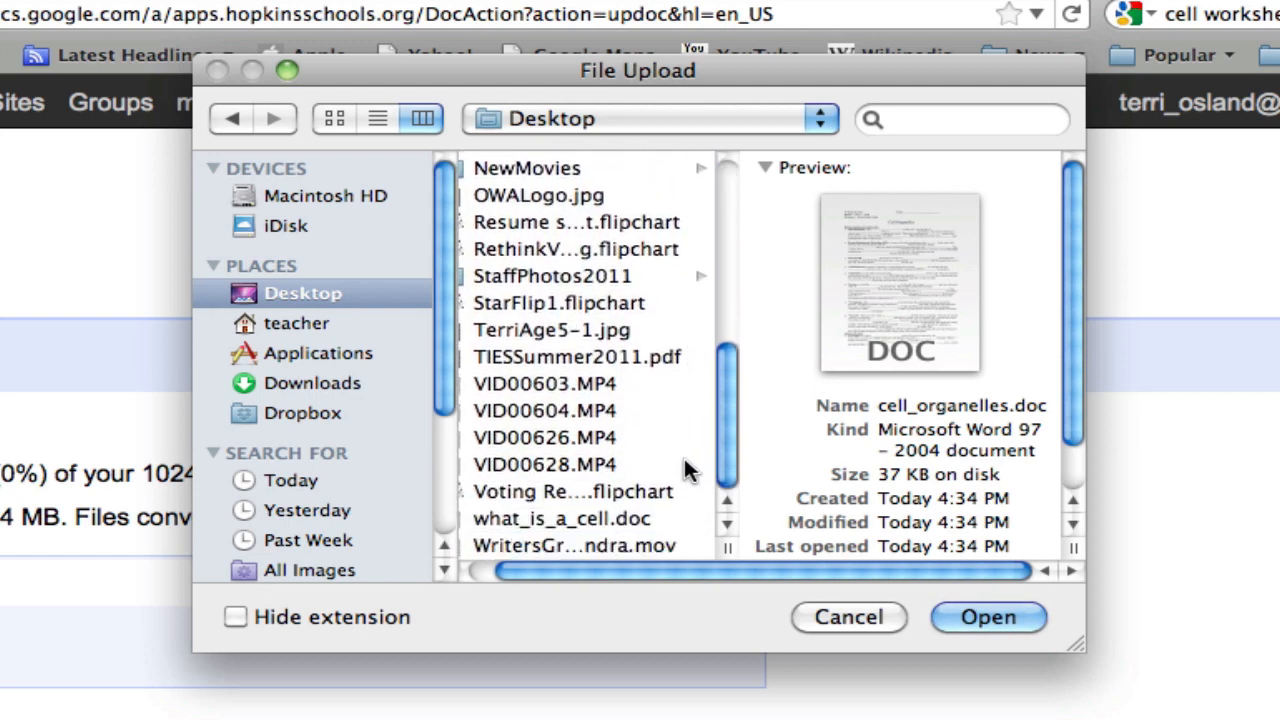
click(631, 518)
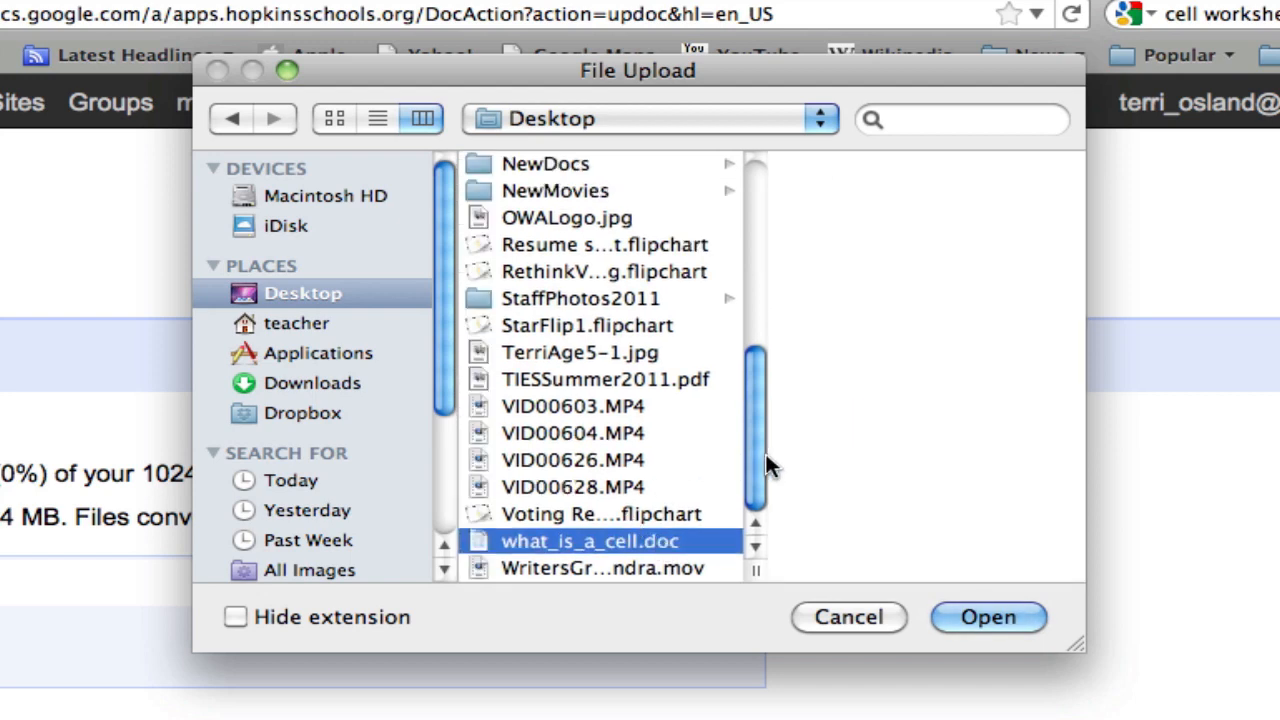
drag(765, 453, 769, 253)
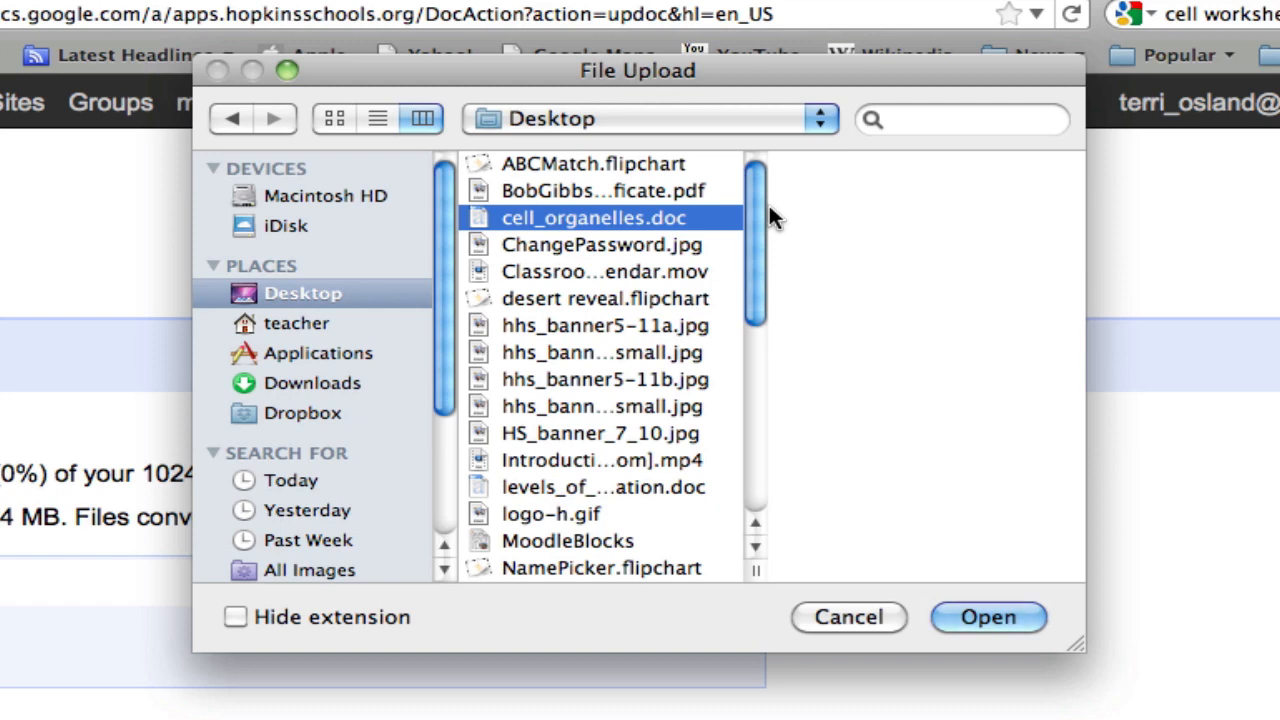
drag(769, 210, 727, 480)
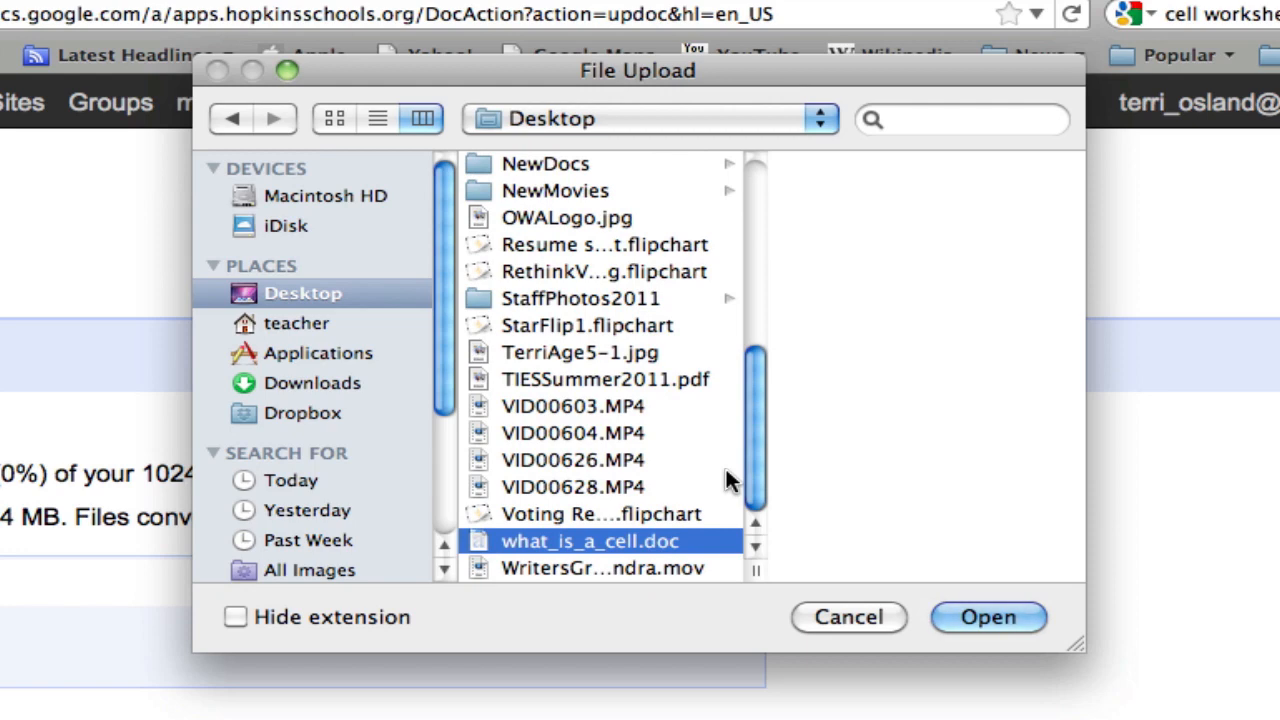
drag(725, 461, 750, 340)
click(678, 302)
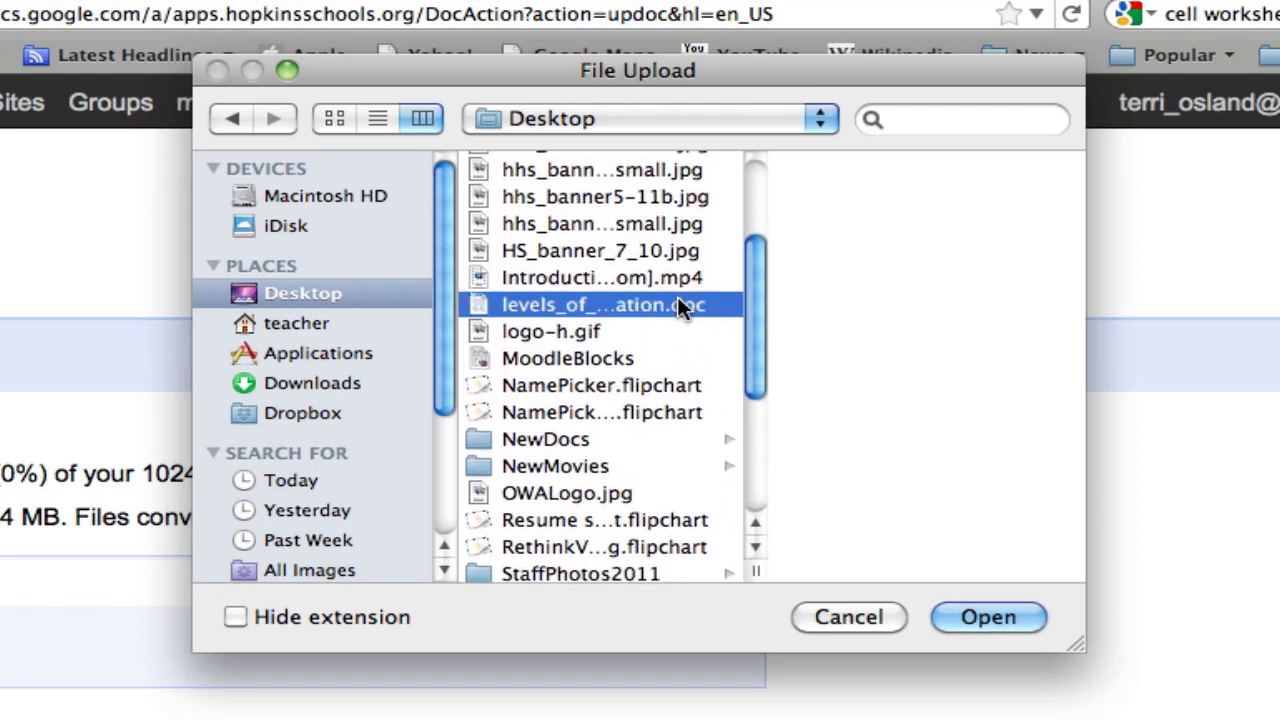
click(1000, 618)
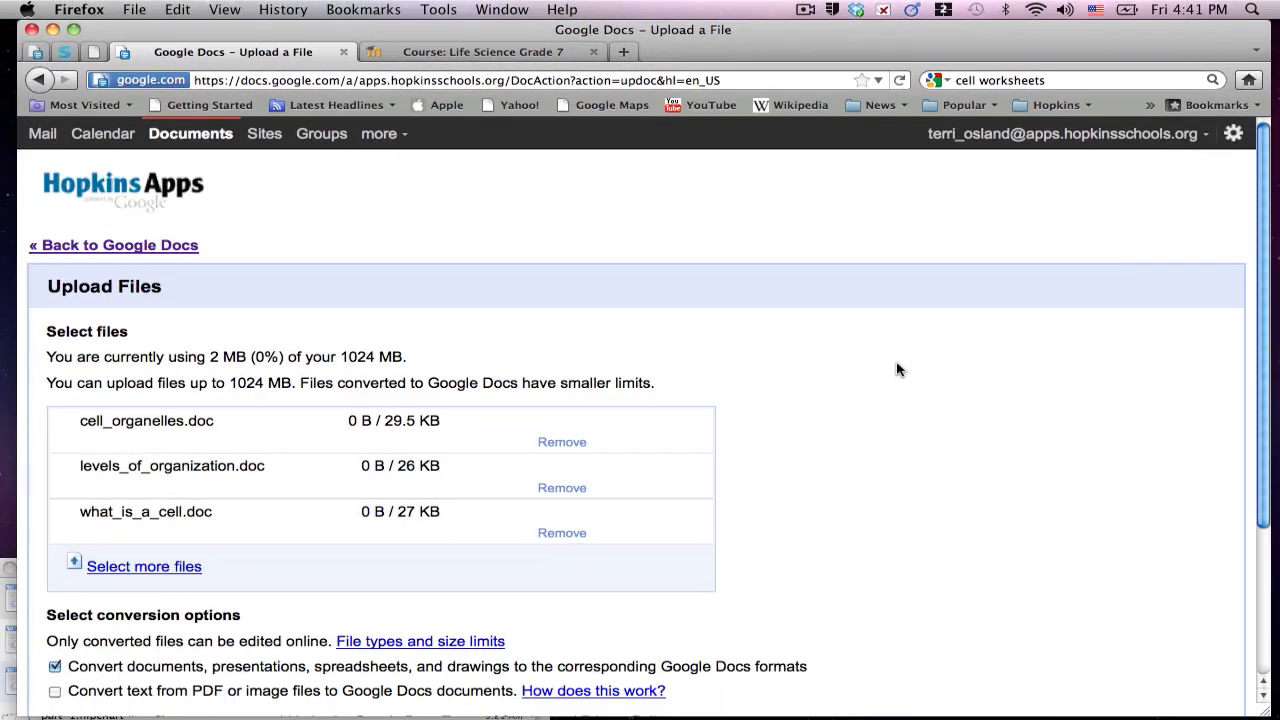
- Set the upload's destination to the Cells collection within Life Science Docs and upload the three files
scroll(950, 420, down, 3)
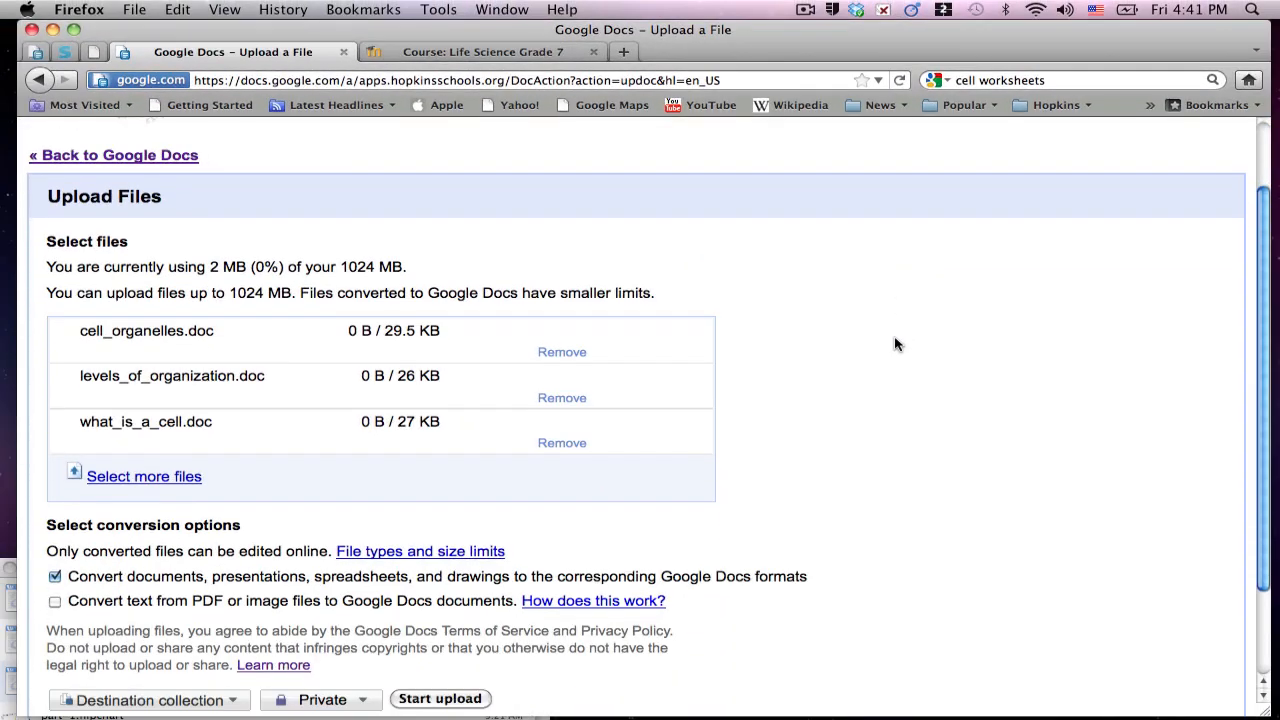
scroll(893, 350, down, 1)
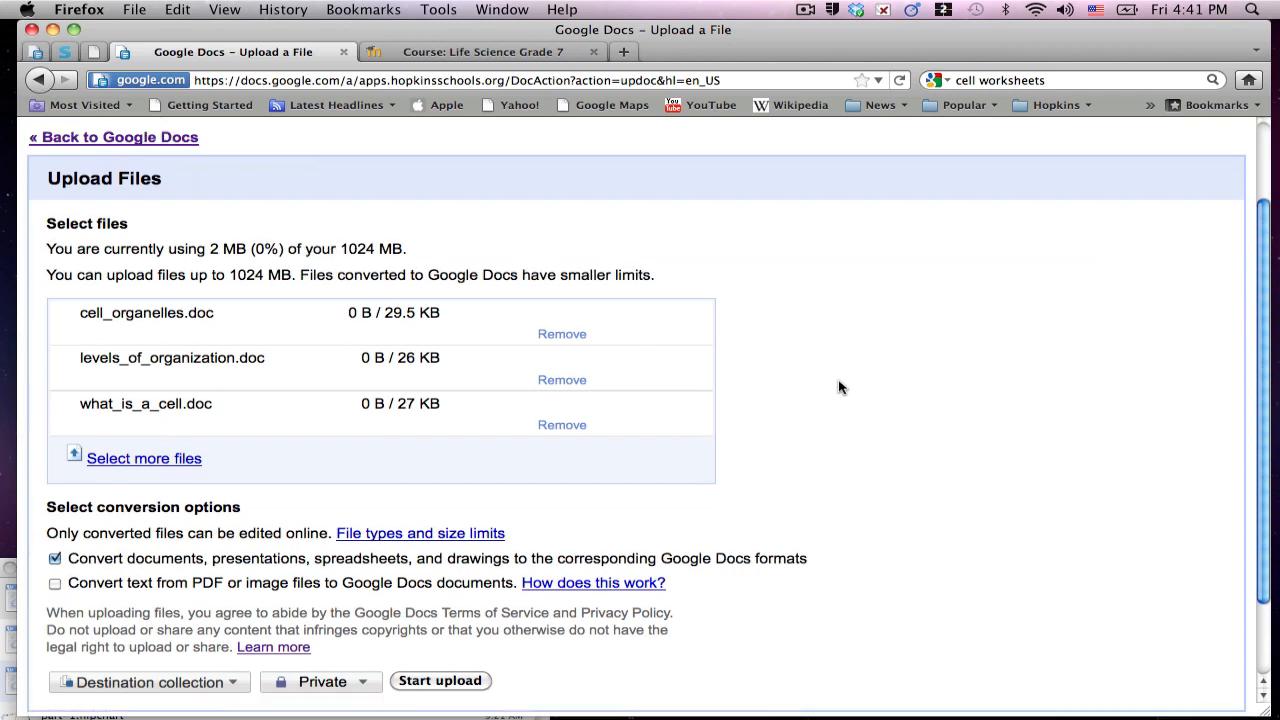
click(180, 688)
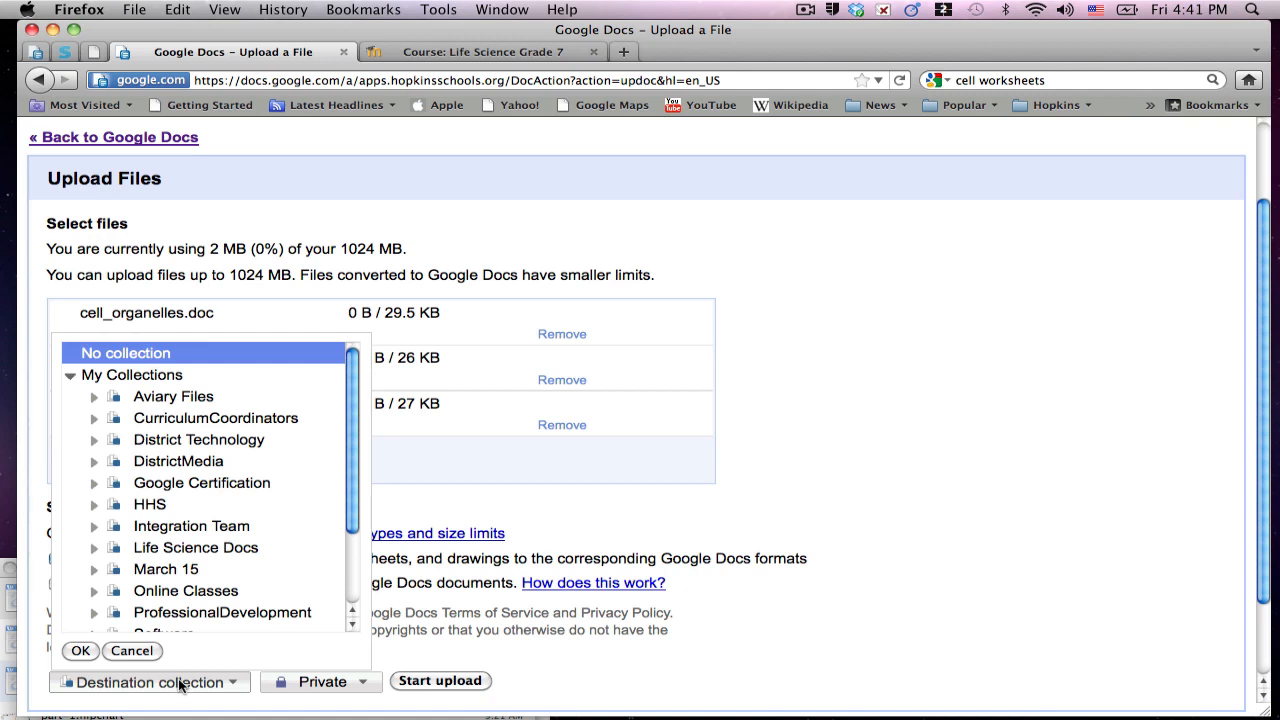
click(94, 548)
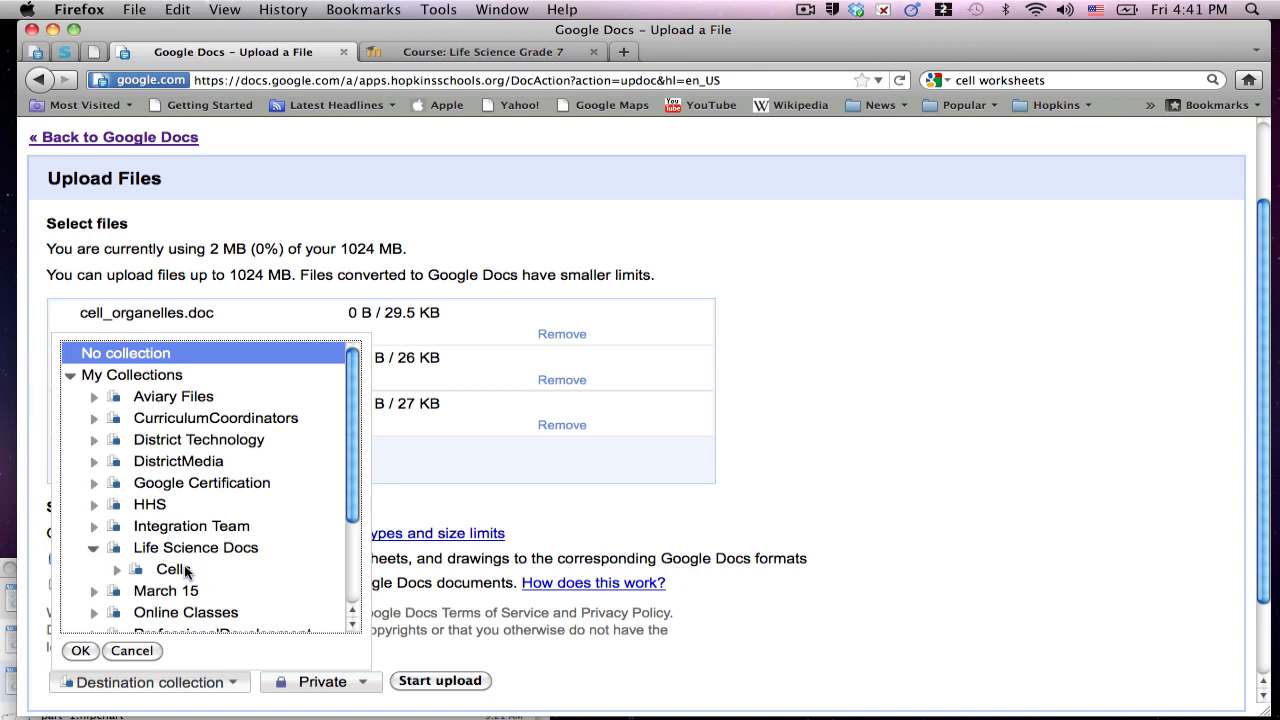
click(183, 570)
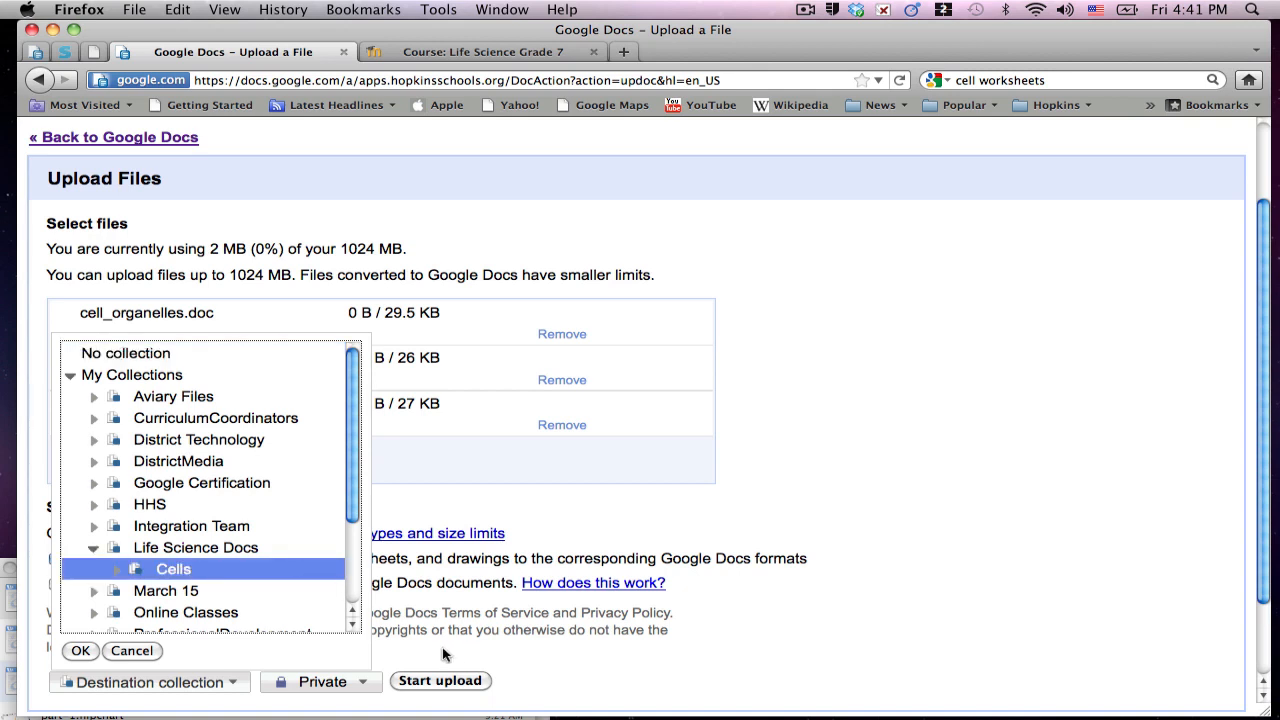
click(87, 651)
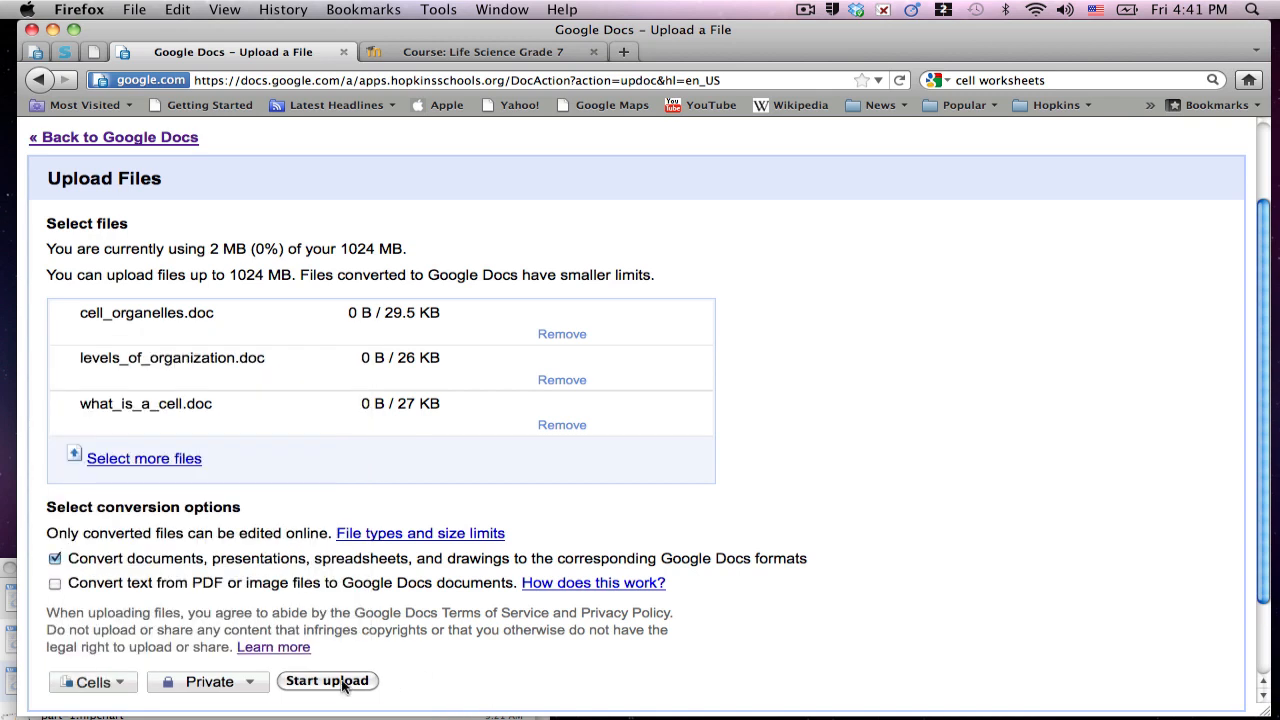
click(342, 686)
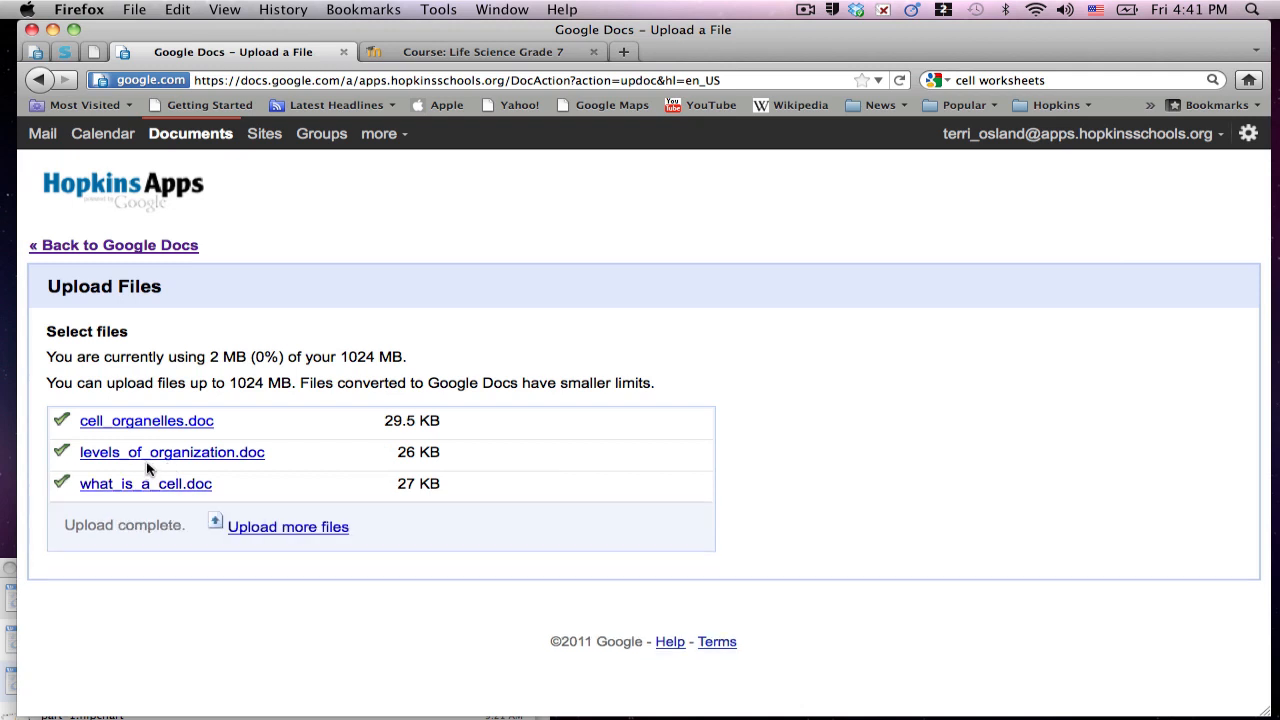
- Return to the Google Docs list and open the Cells collection under Life Science Docs
click(127, 250)
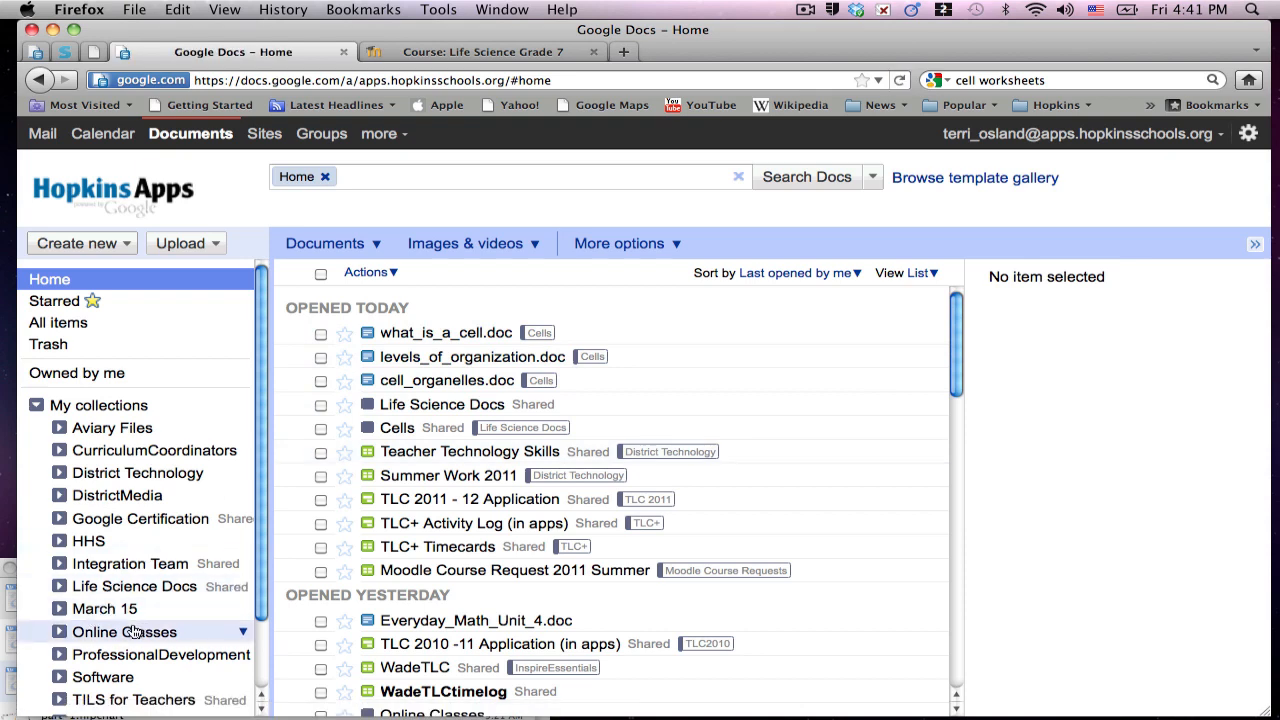
click(60, 587)
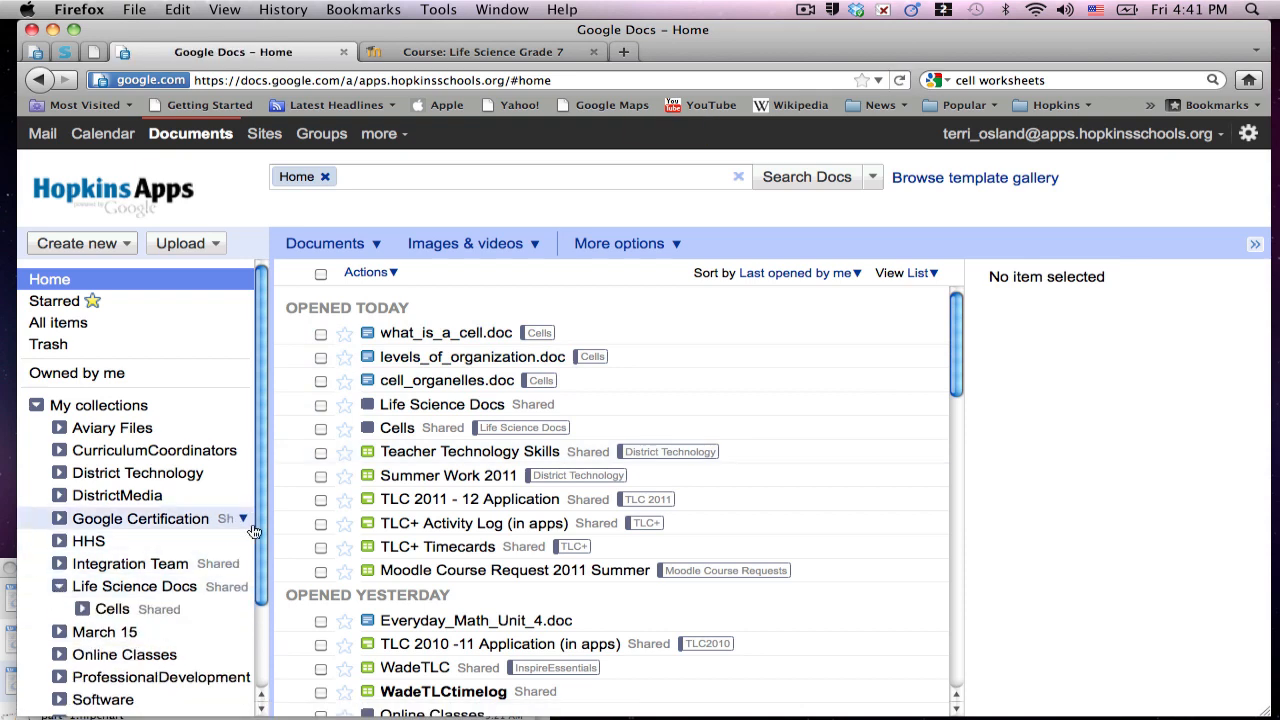
drag(258, 520, 258, 600)
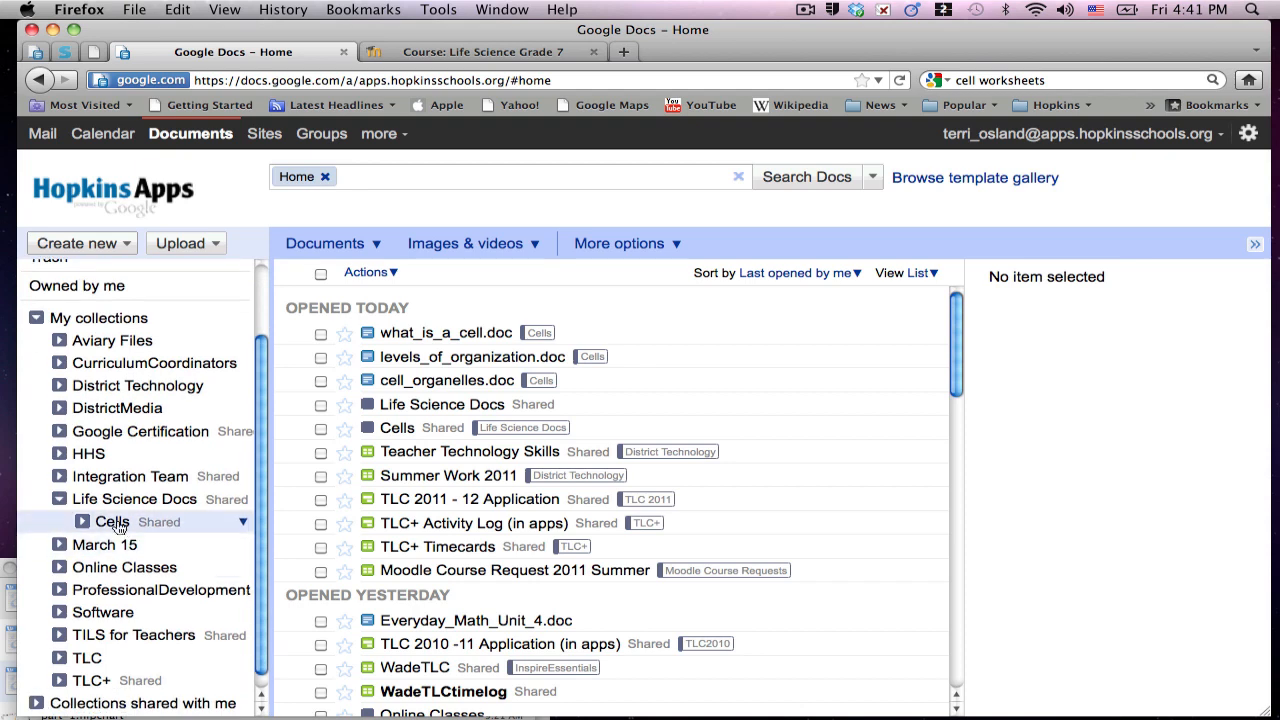
click(112, 509)
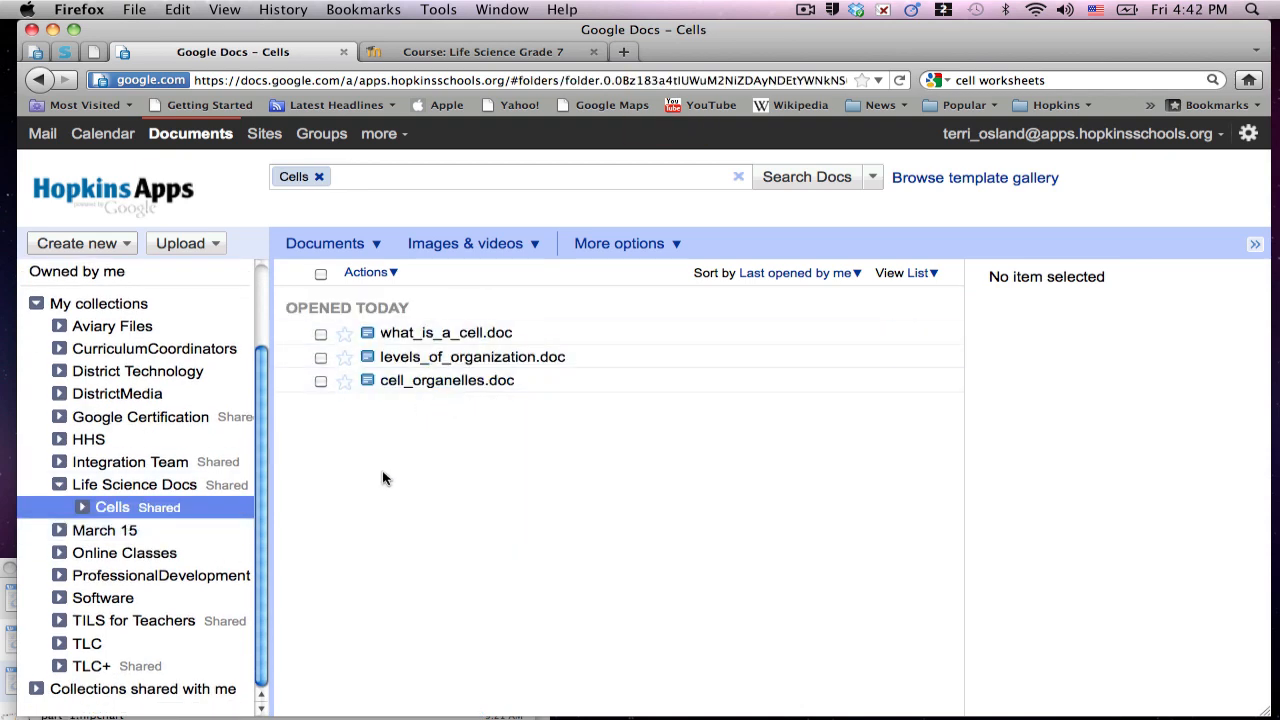
- Save the Cells collection's sharing visibility as Public on the web and close its sharing settings
click(244, 509)
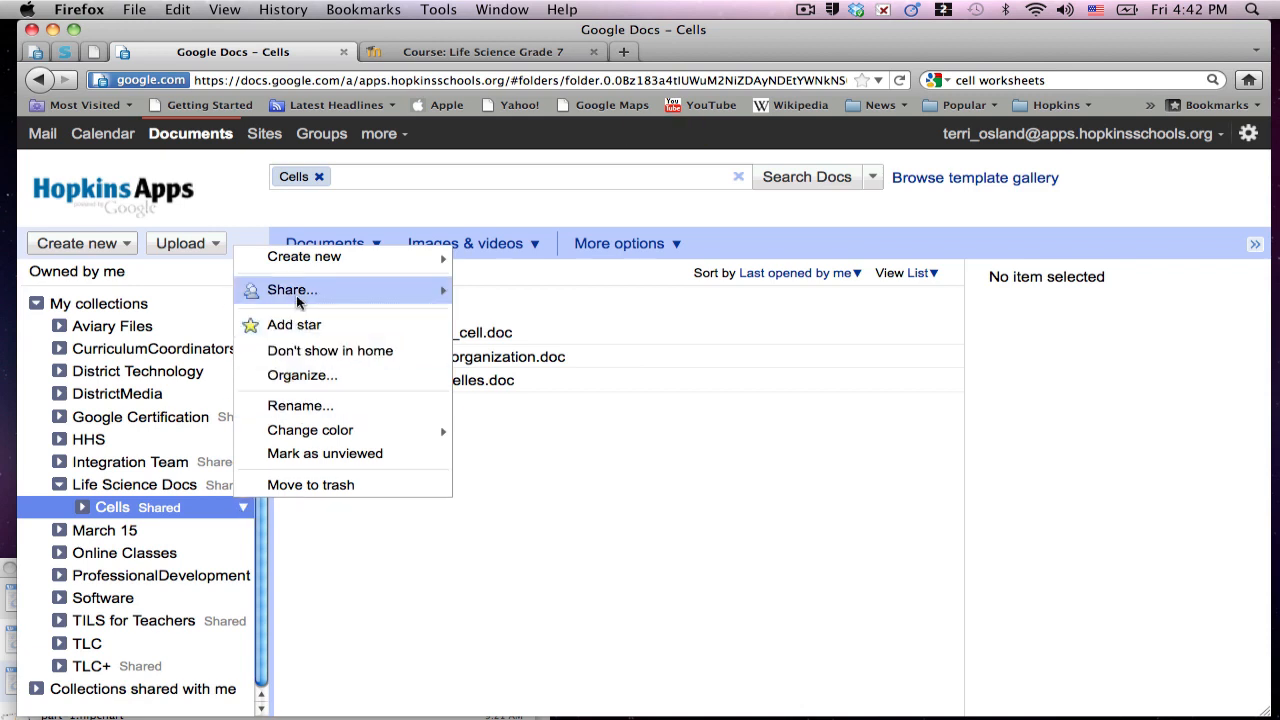
mouse_move(298, 296)
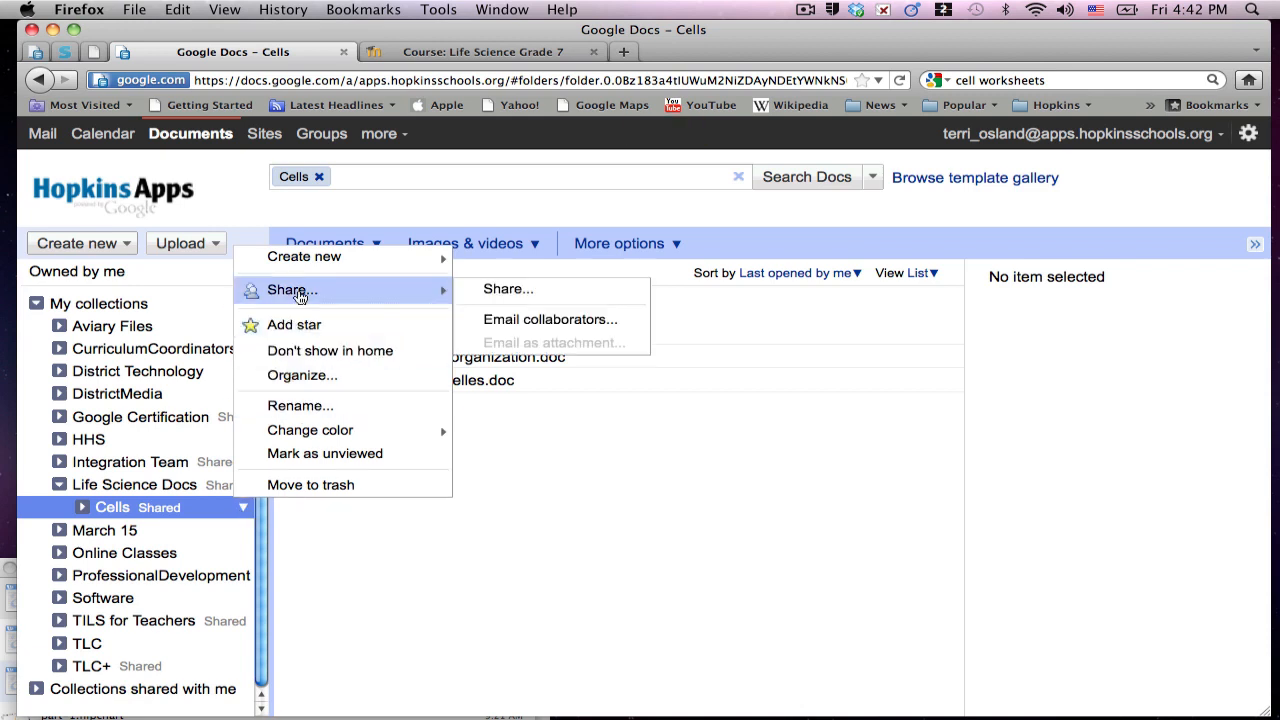
click(490, 289)
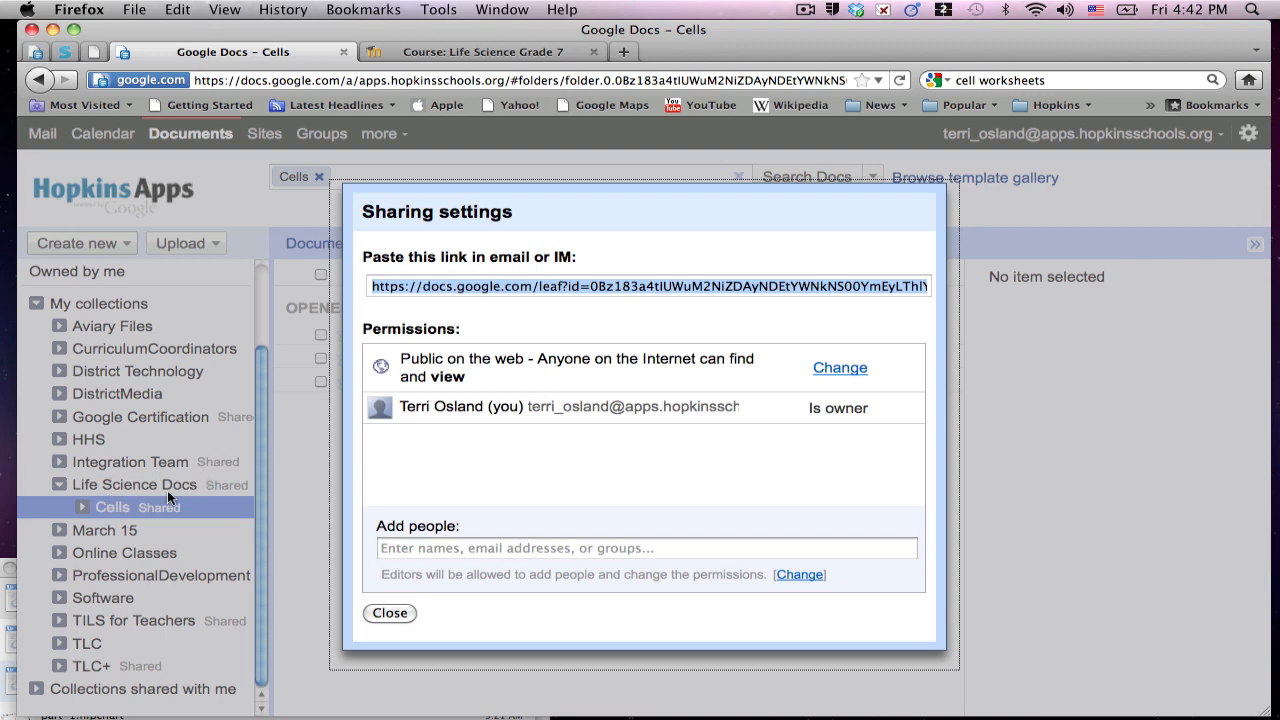
click(840, 368)
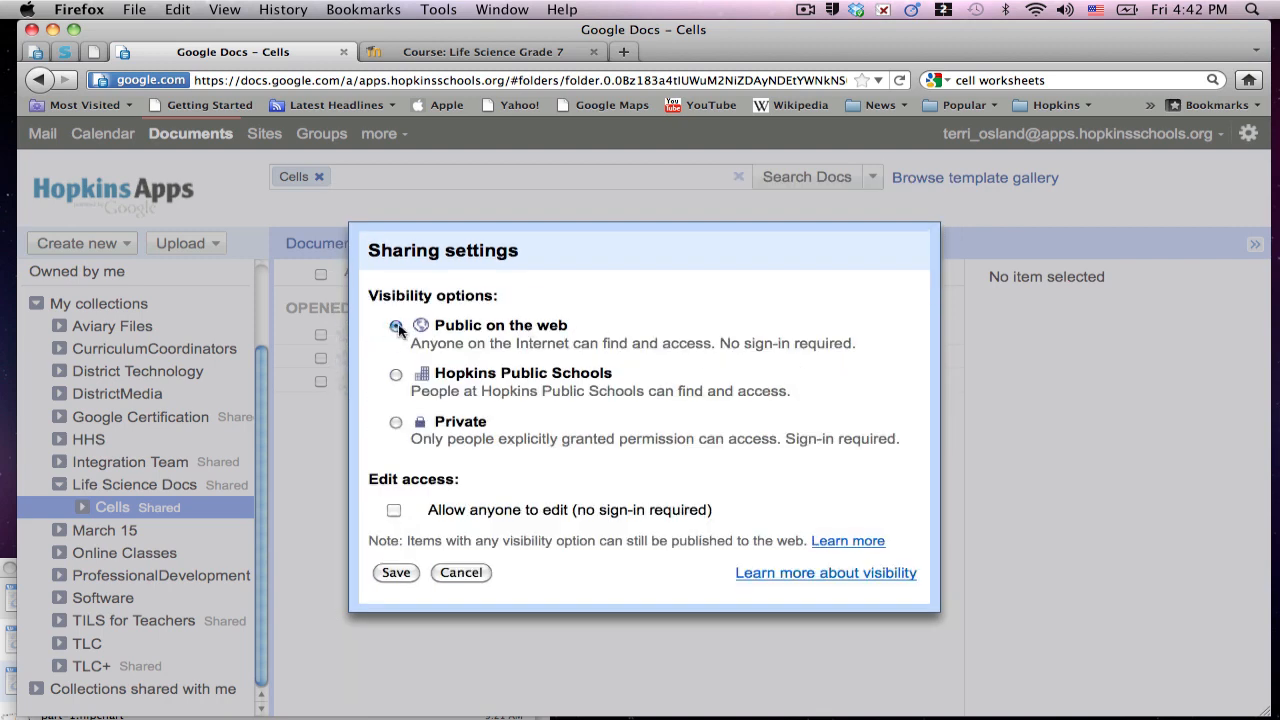
click(395, 574)
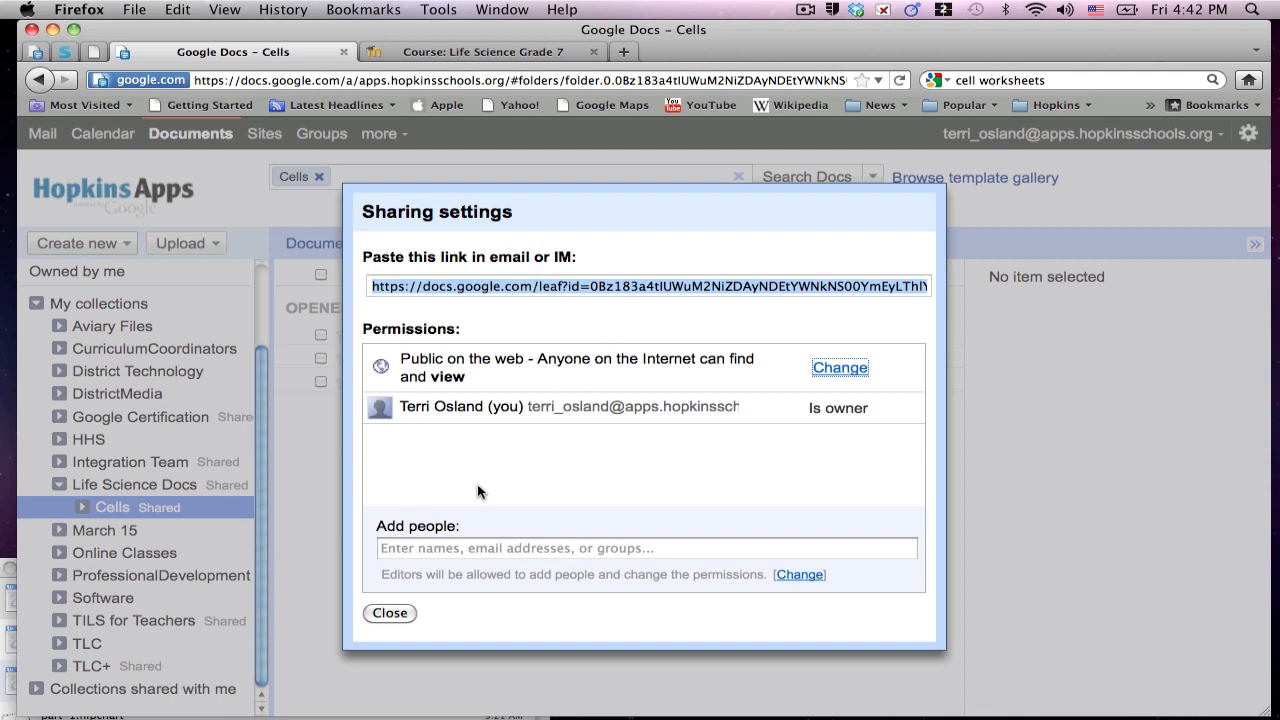
click(391, 612)
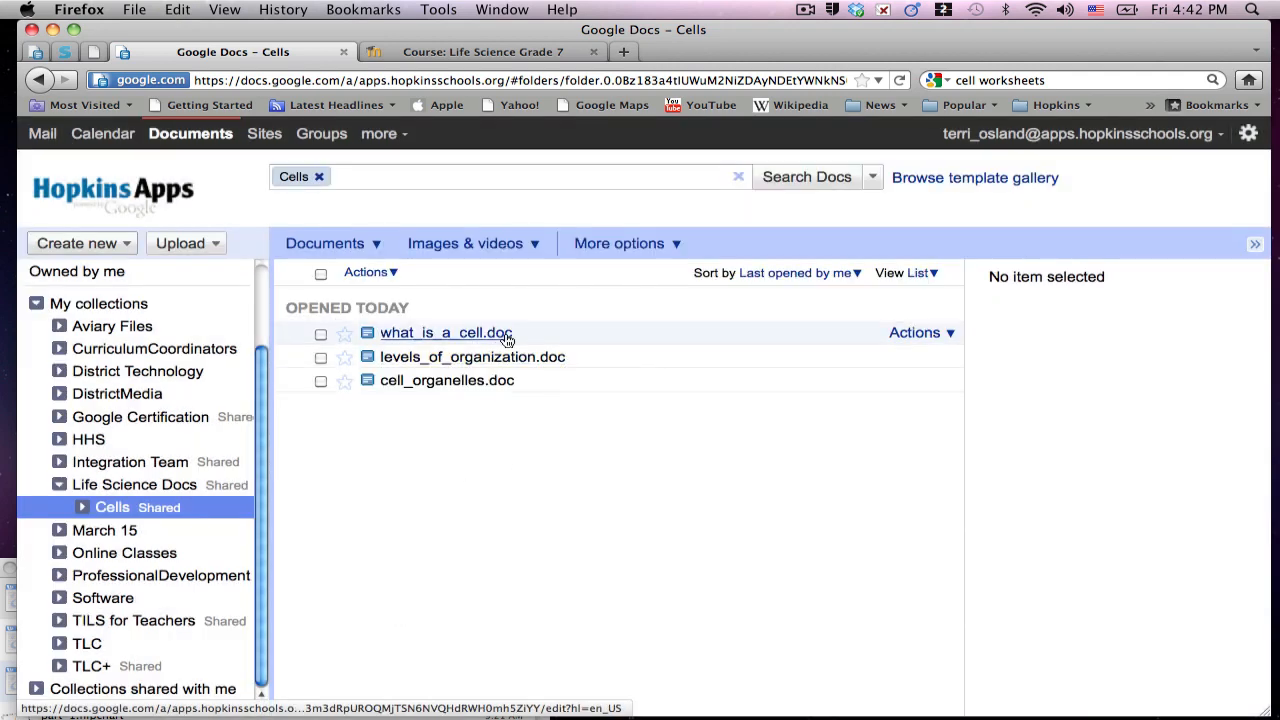
- Switch to the Life Science Grade 7 Moodle course, turn editing on and start a file or web site link in the Cells topic
click(437, 53)
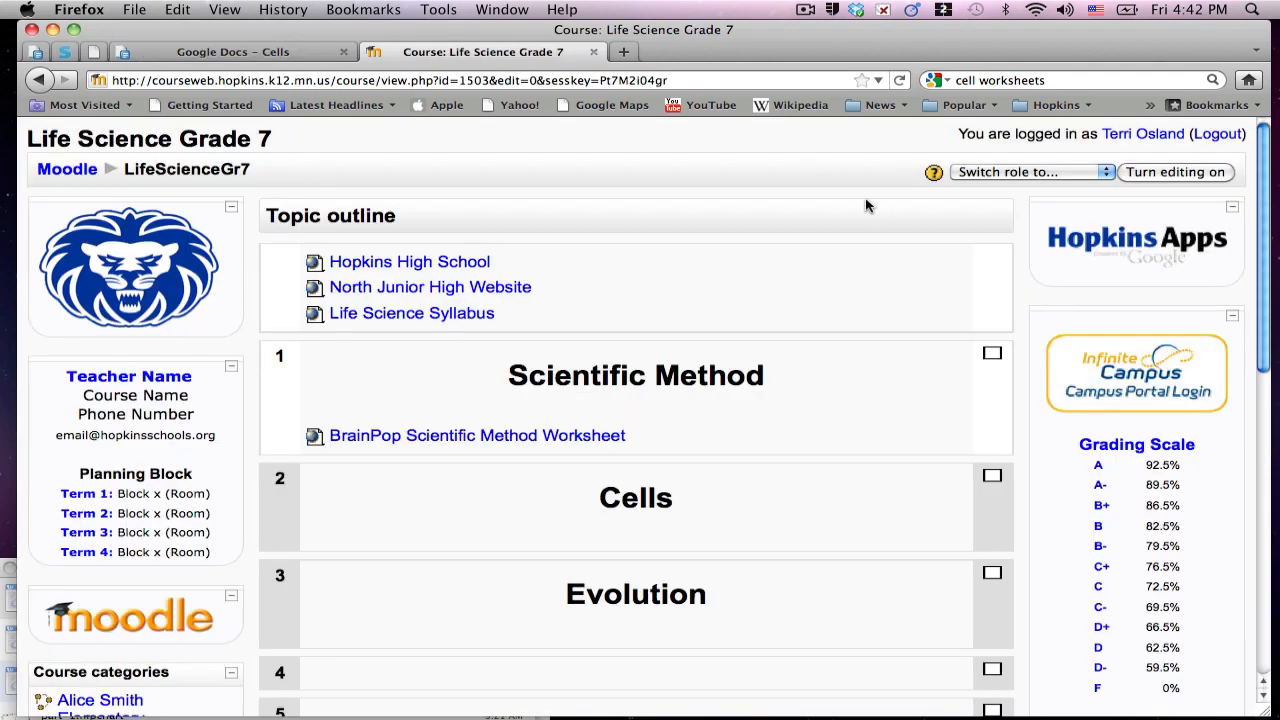
click(1196, 180)
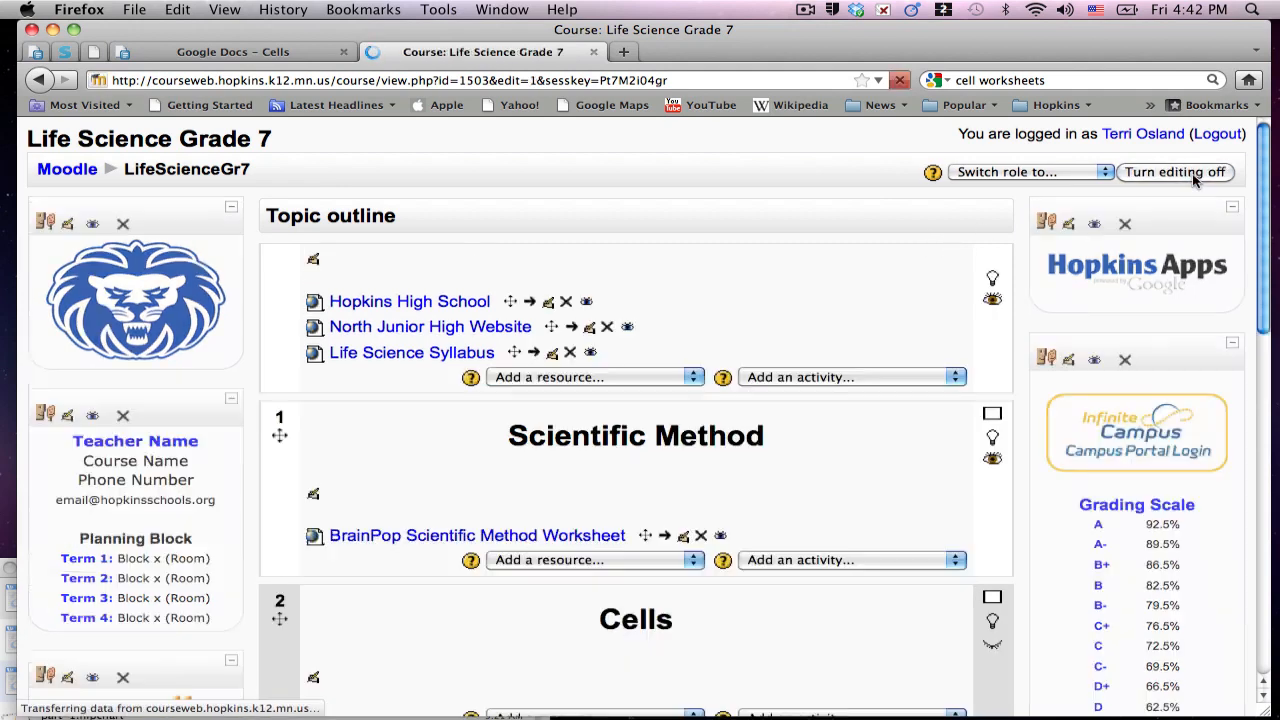
scroll(909, 409, down, 5)
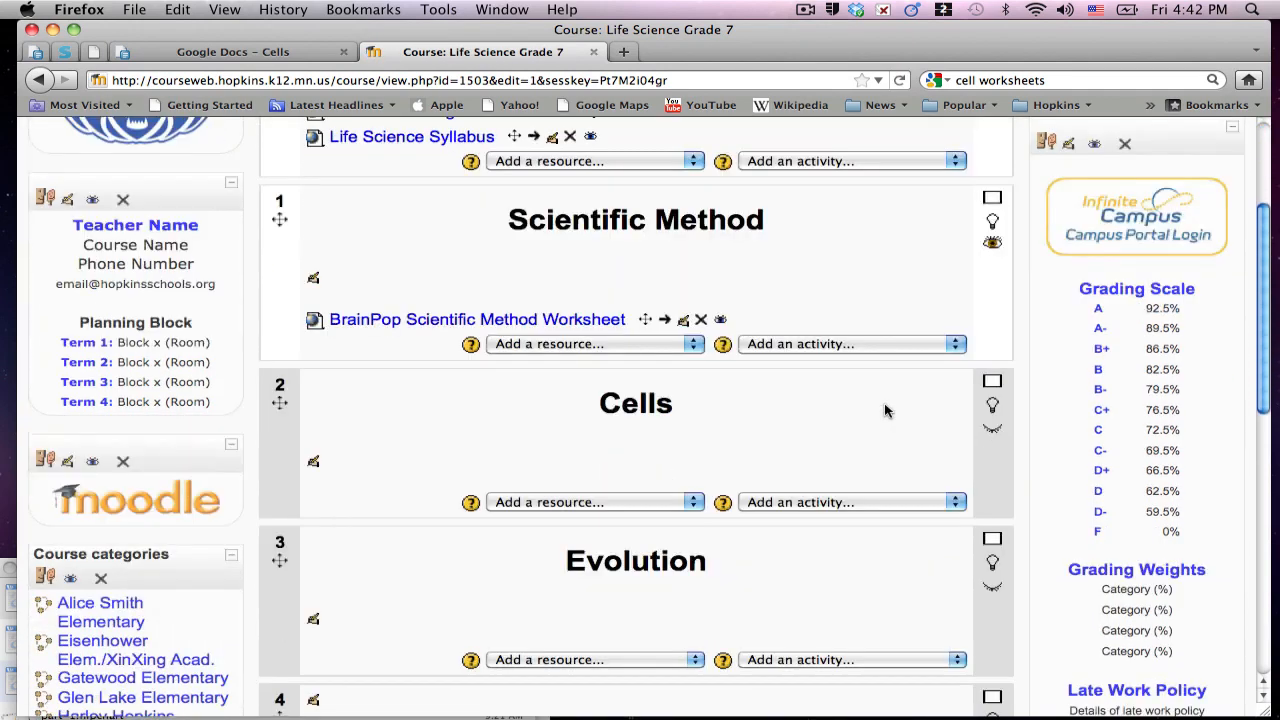
click(627, 503)
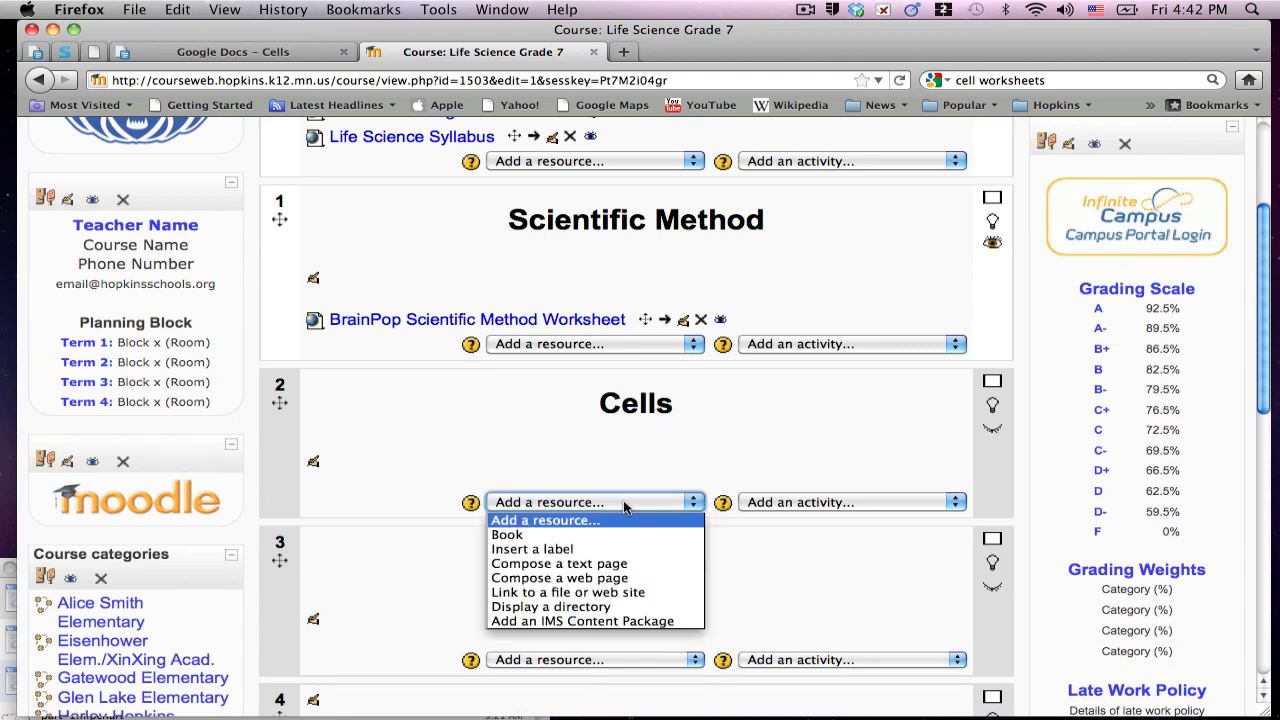
click(604, 596)
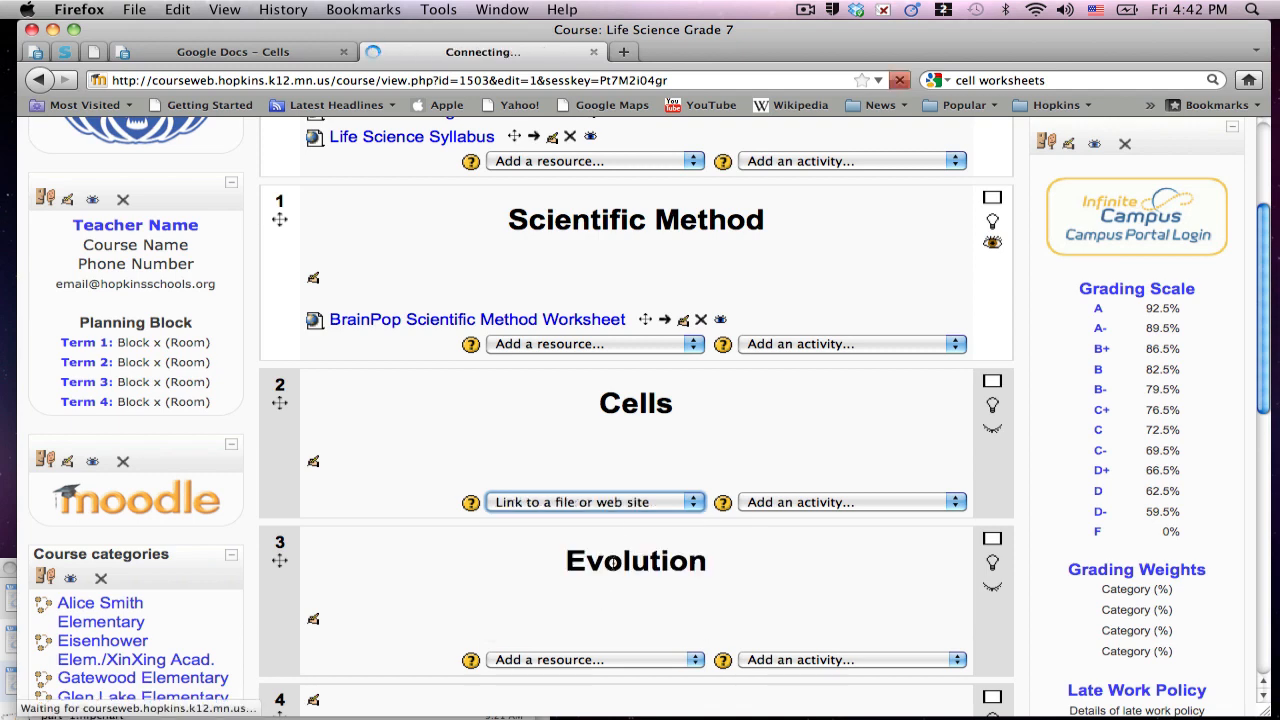
- Name the new resource Cells Handouts and replace its default location with the copied link to the Cells collection
click(550, 304)
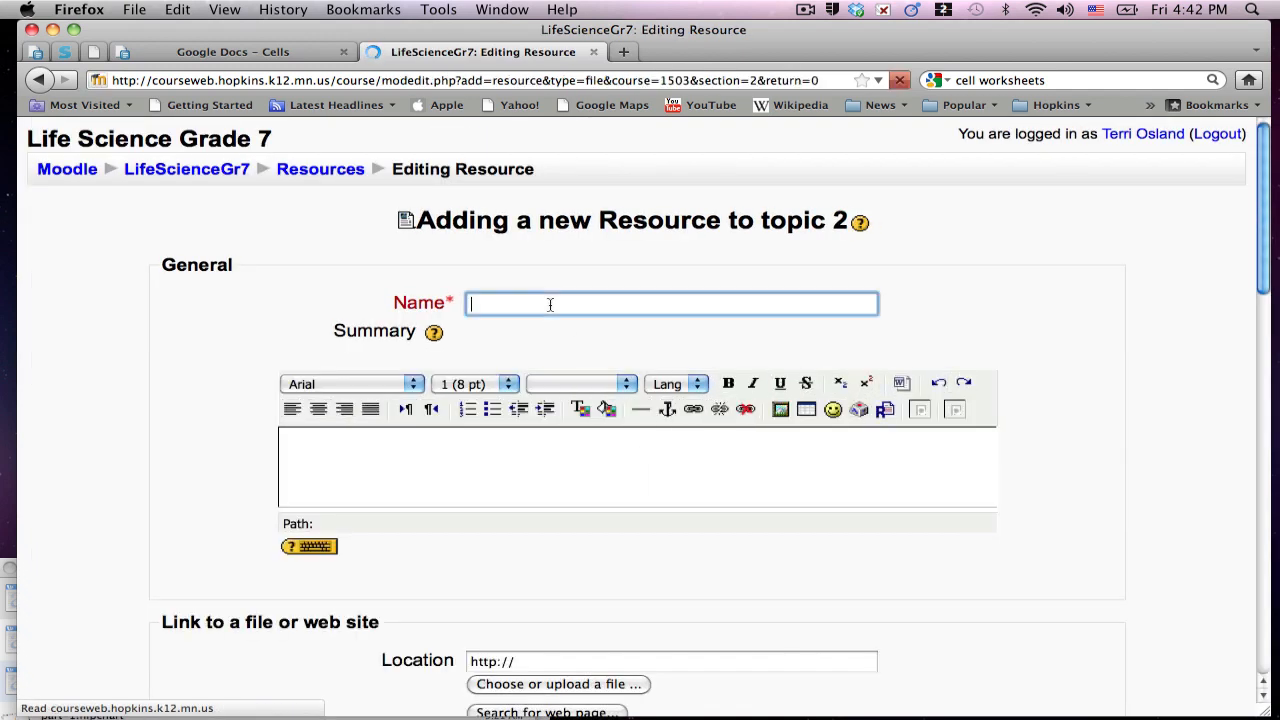
text(Cells)
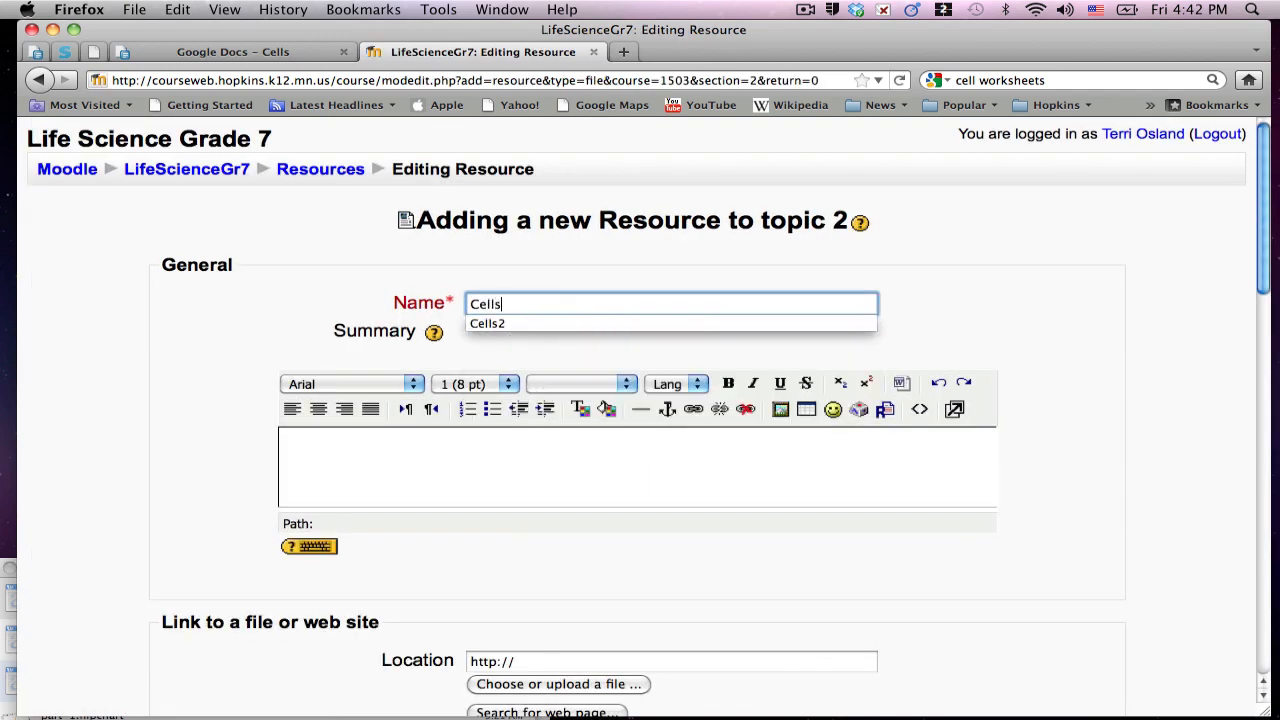
text( Handouts)
scroll(620, 410, down, 3)
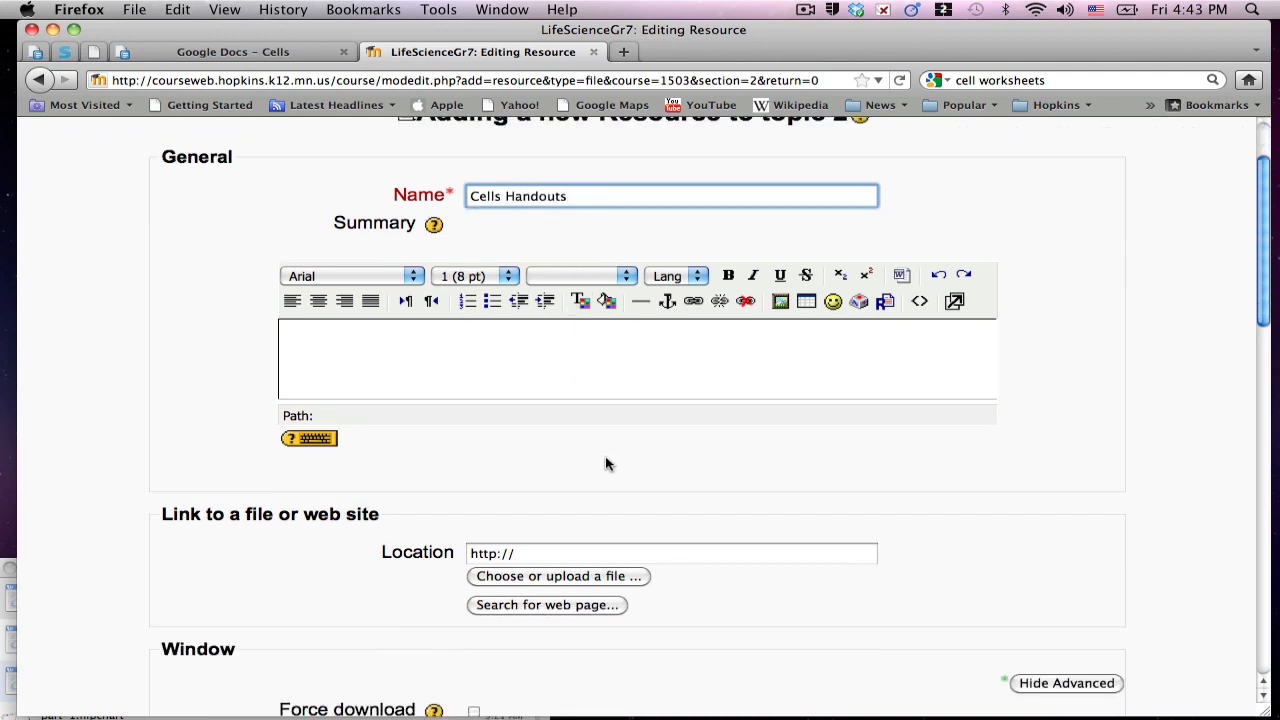
drag(575, 550, 425, 530)
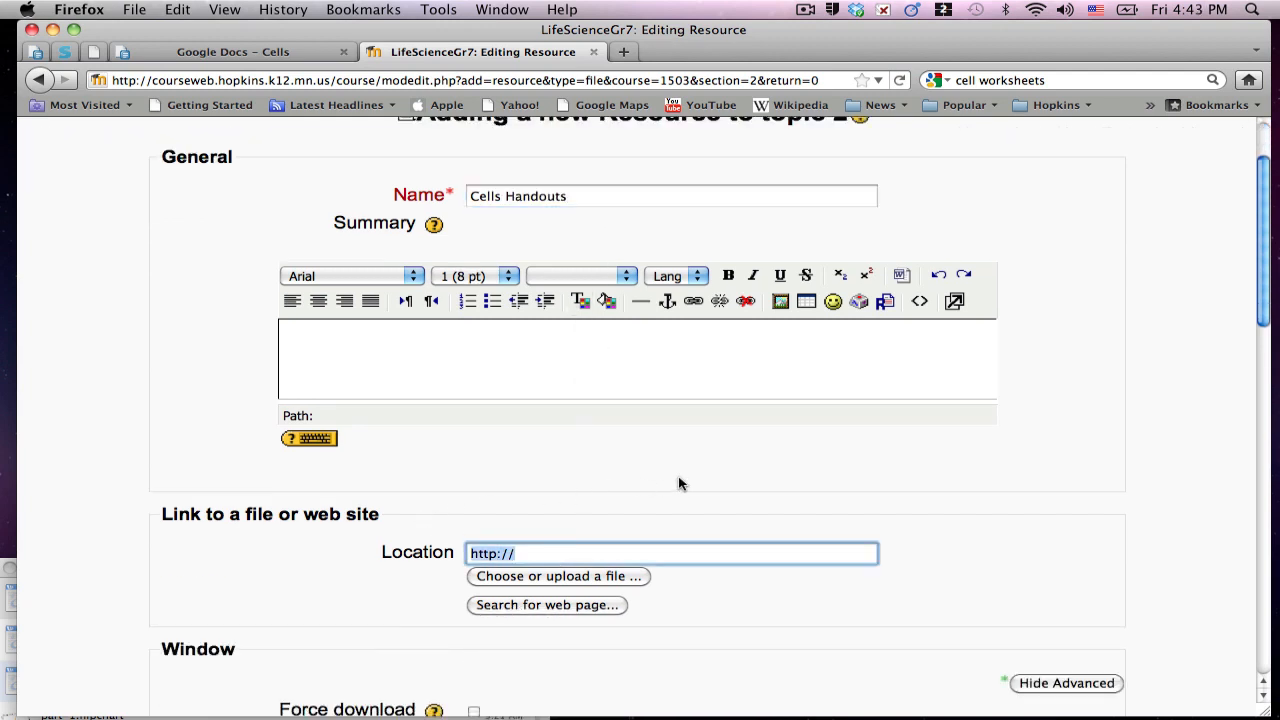
key(BackSpace)
key(super+v)
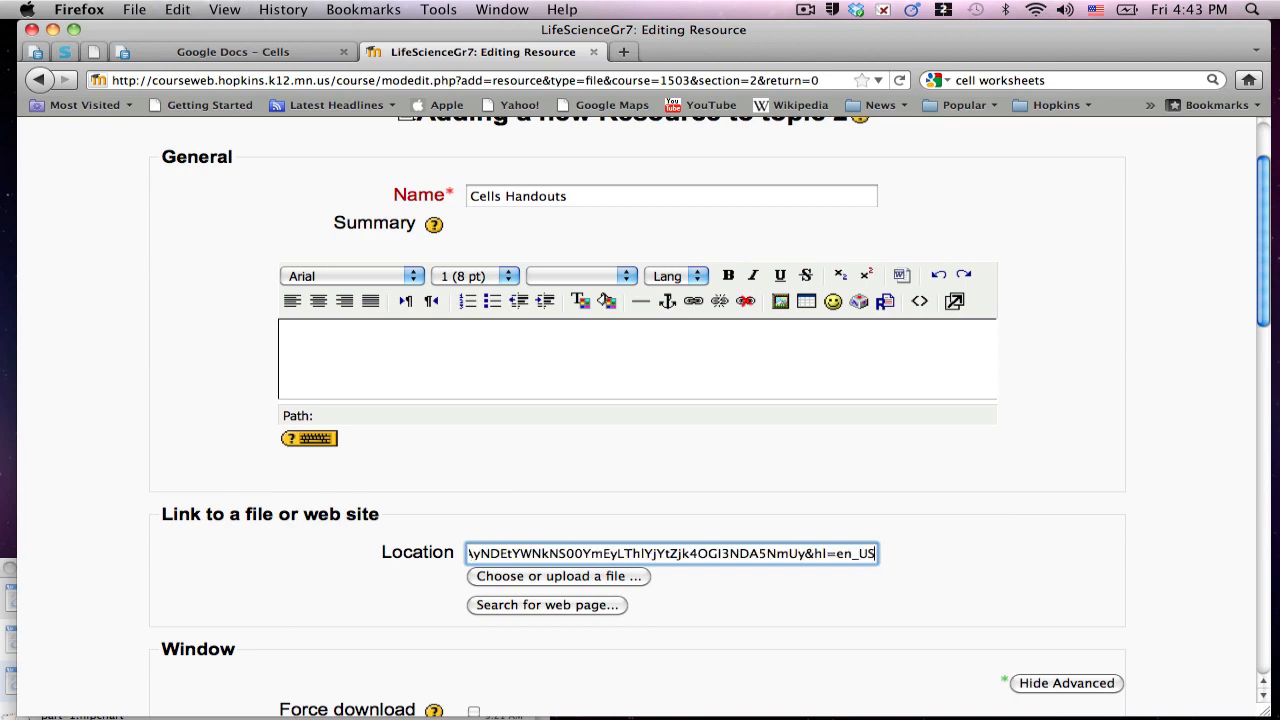
- Set the resource to open in a new window, then save it back to the course and turn editing off
scroll(771, 449, down, 6)
scroll(800, 440, down, 2)
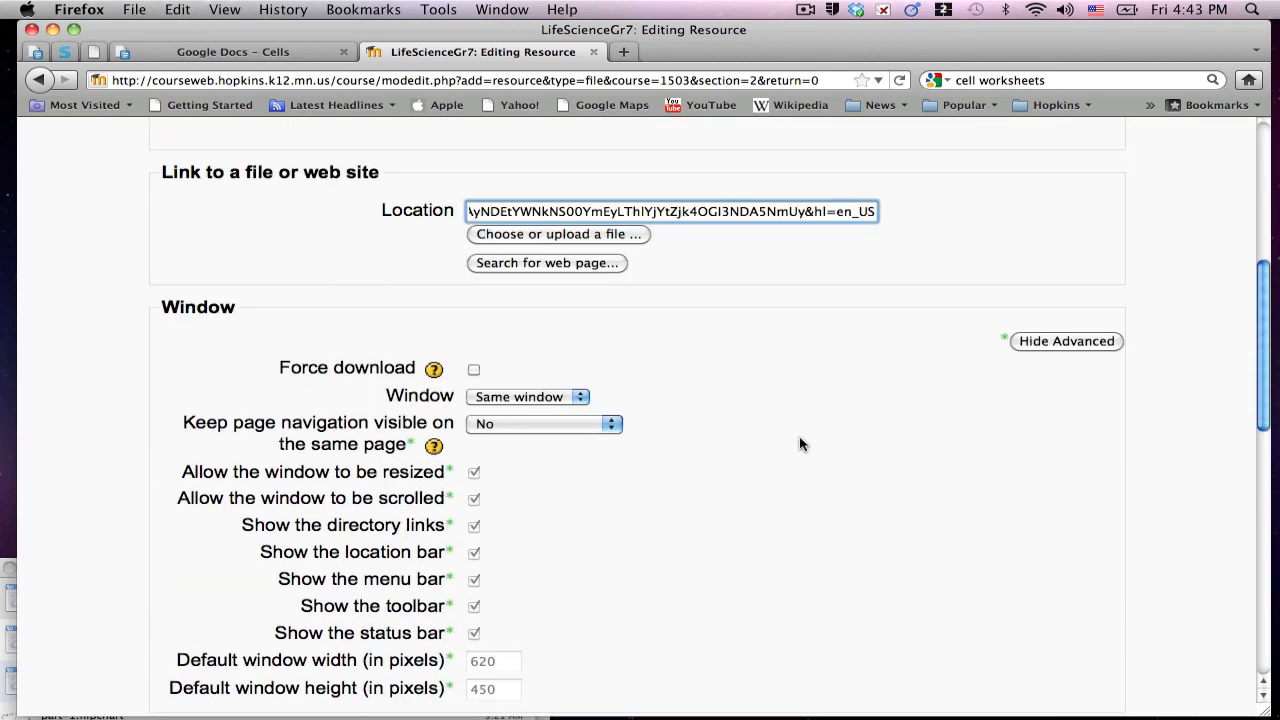
click(562, 400)
click(543, 422)
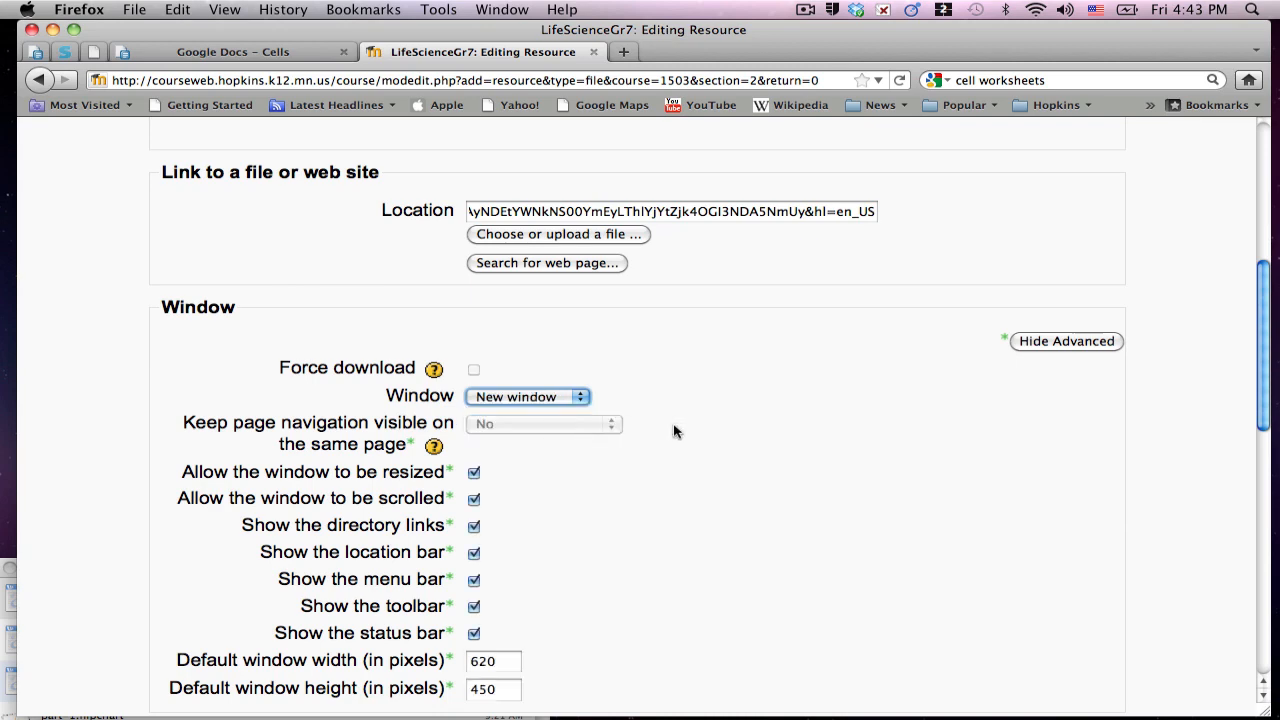
scroll(763, 452, down, 8)
scroll(760, 458, down, 7)
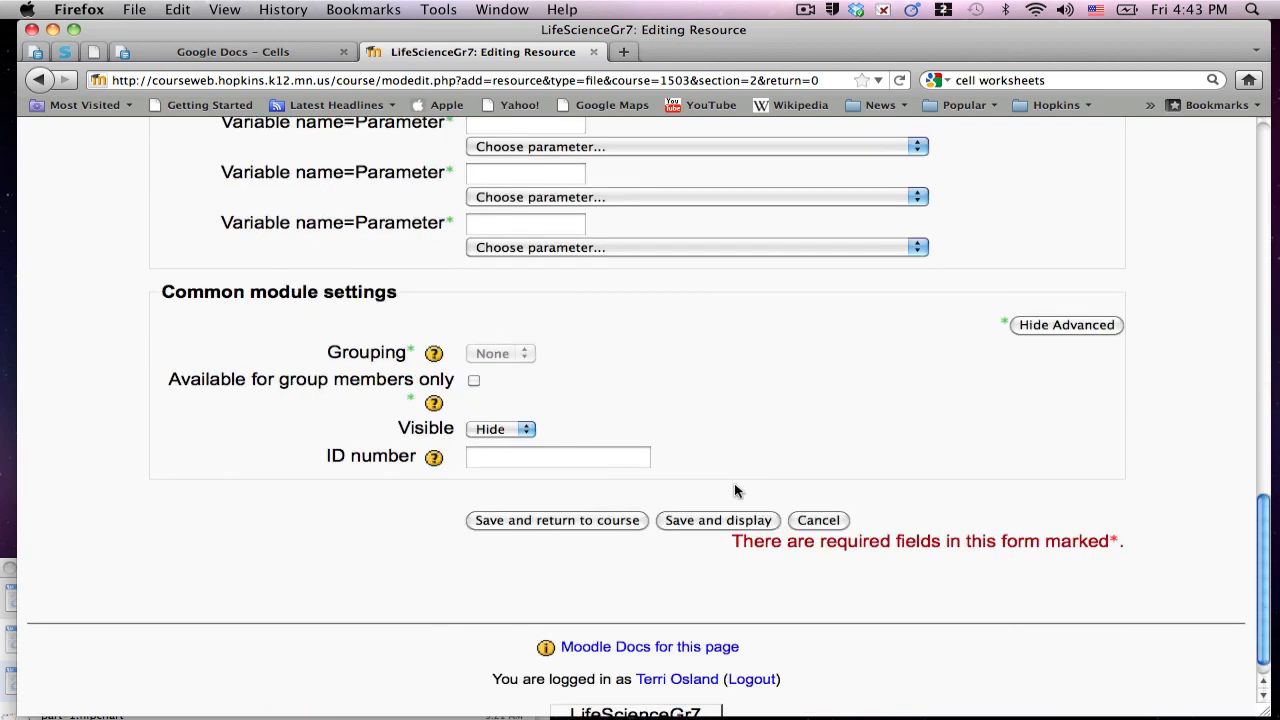
click(601, 520)
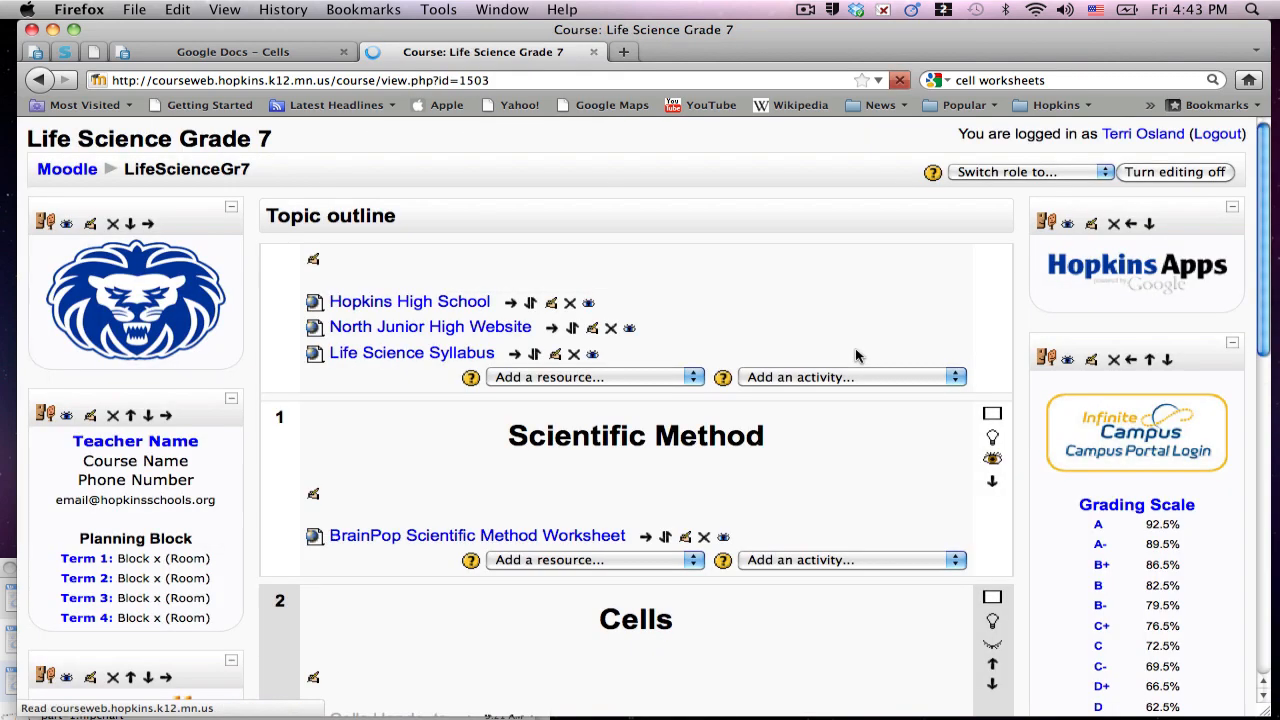
click(1155, 173)
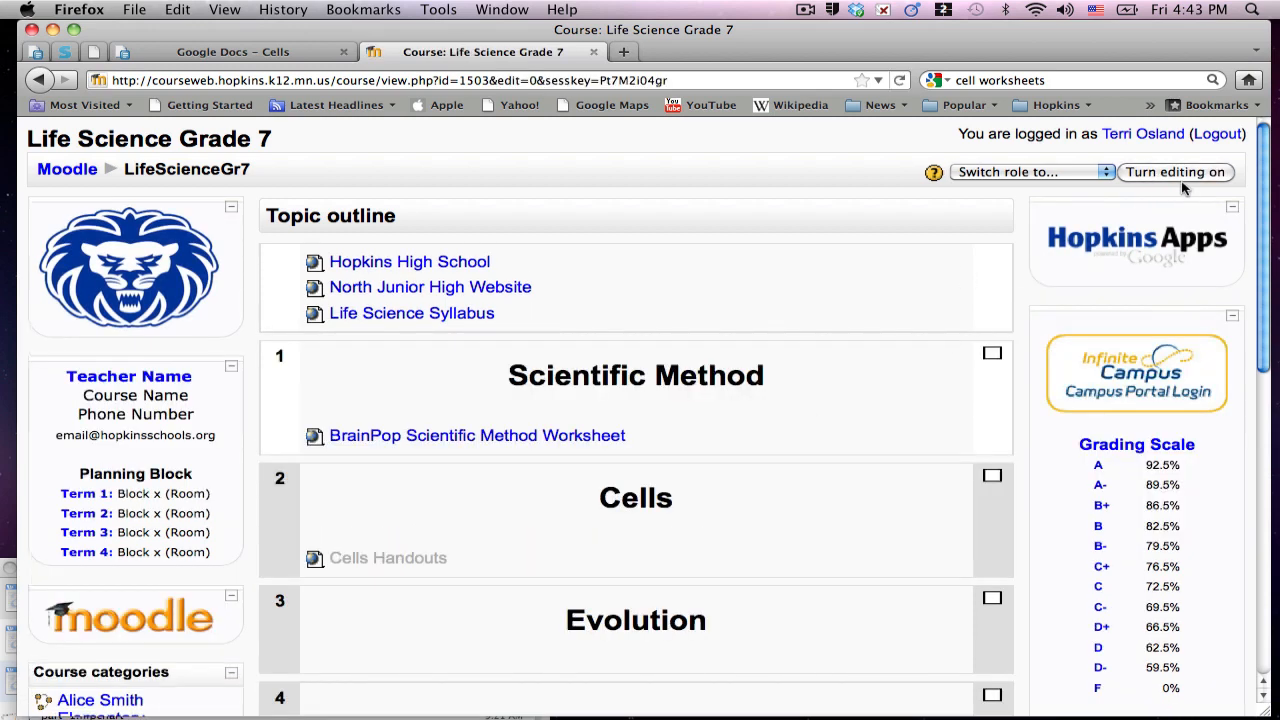
- Test the Cells Handouts link, enlarge its new window to check the collection's documents, and close that window
click(385, 563)
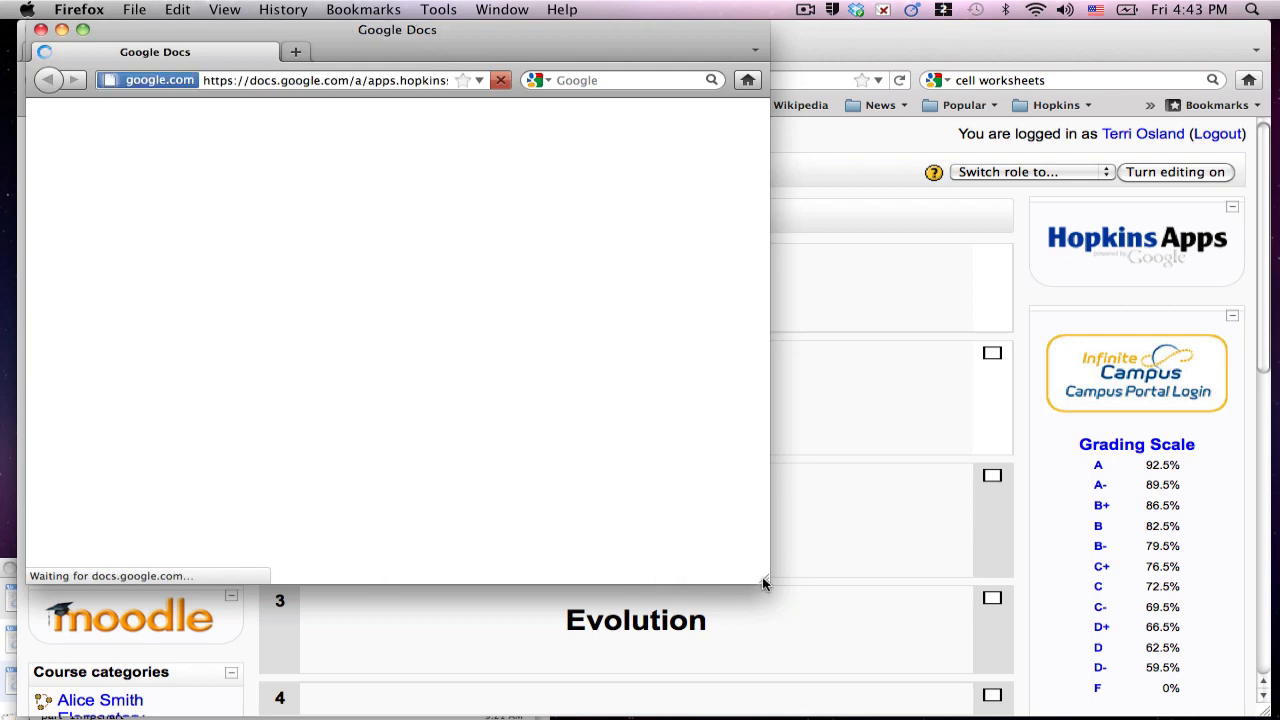
drag(765, 580, 1122, 712)
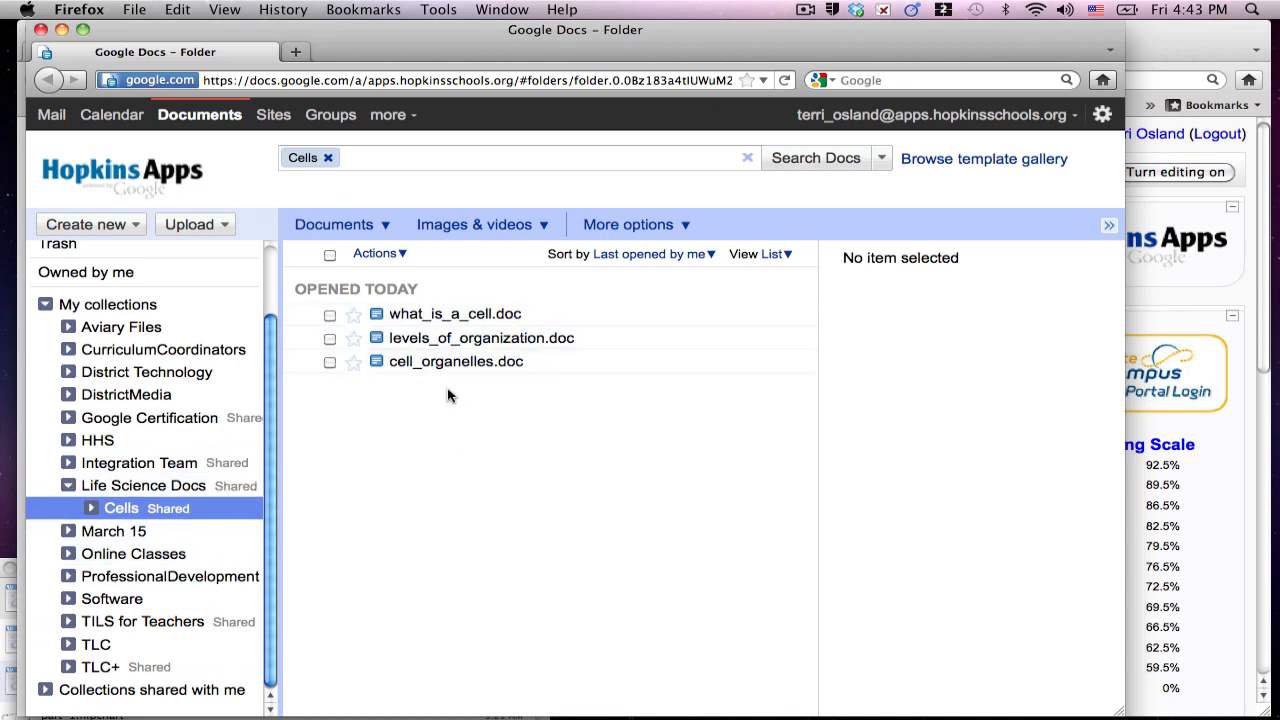
click(41, 31)
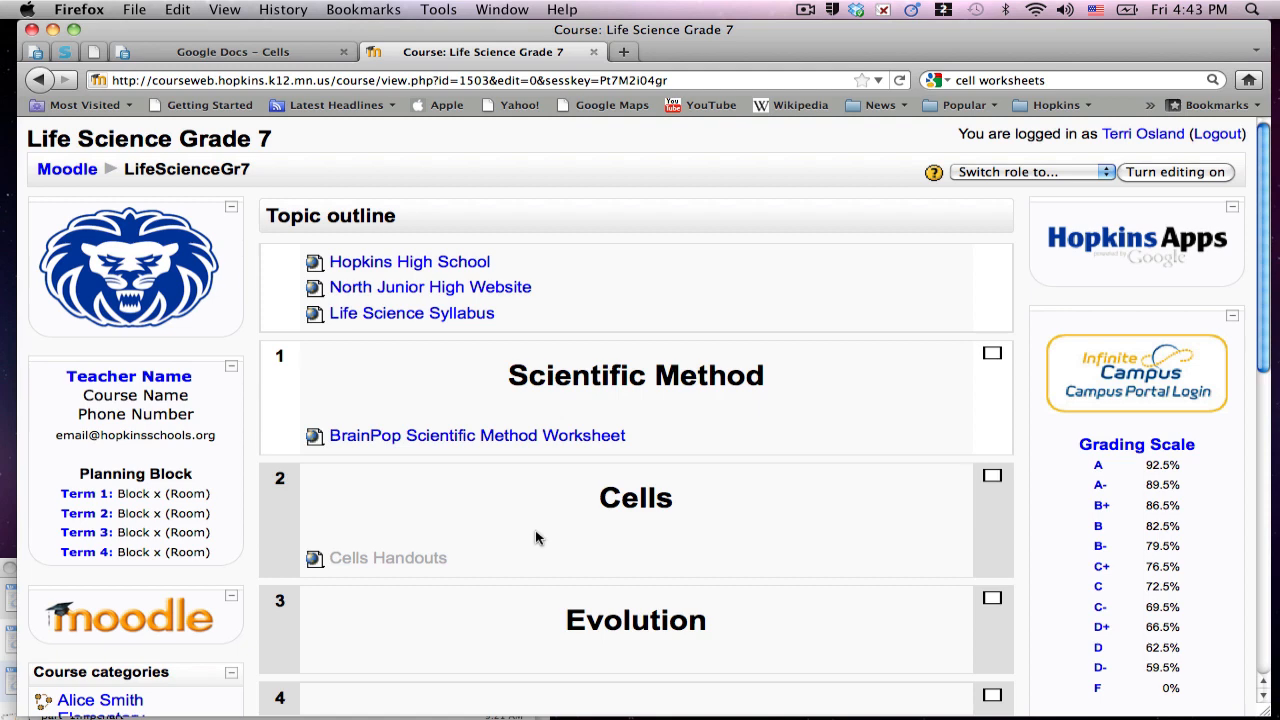
click(808, 9)
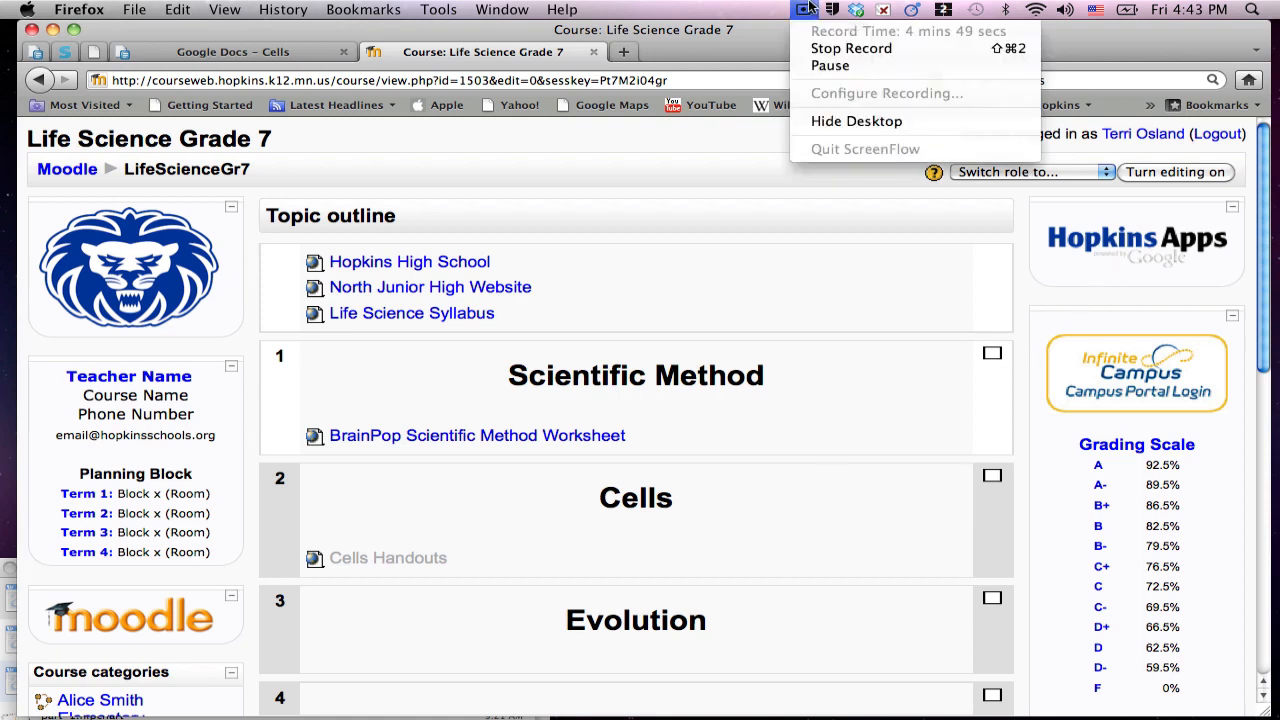